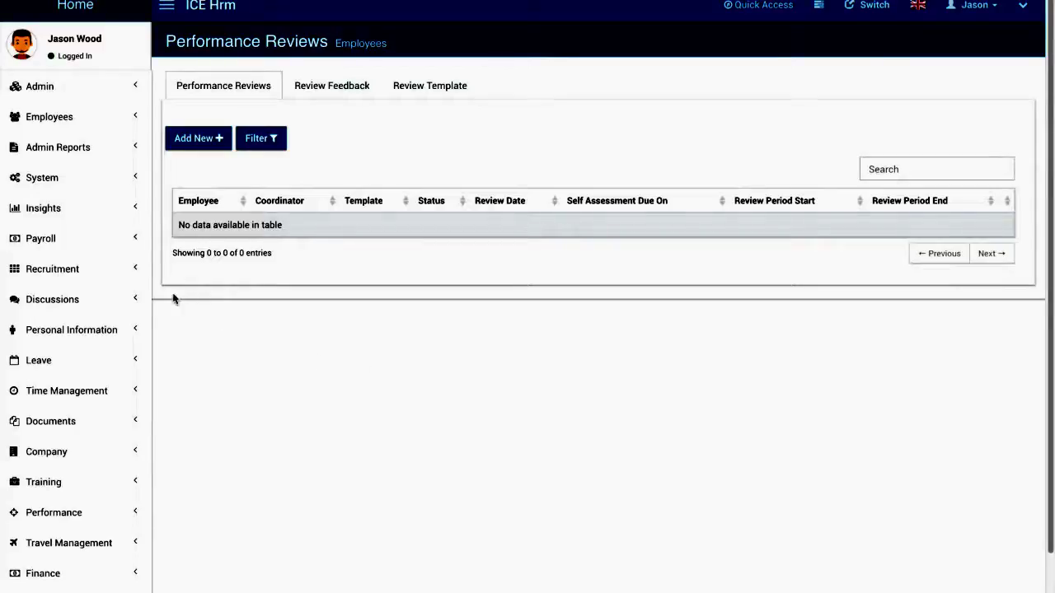
# - Open the review templates of the employees' performance reviews
pyautogui.click(52, 120)
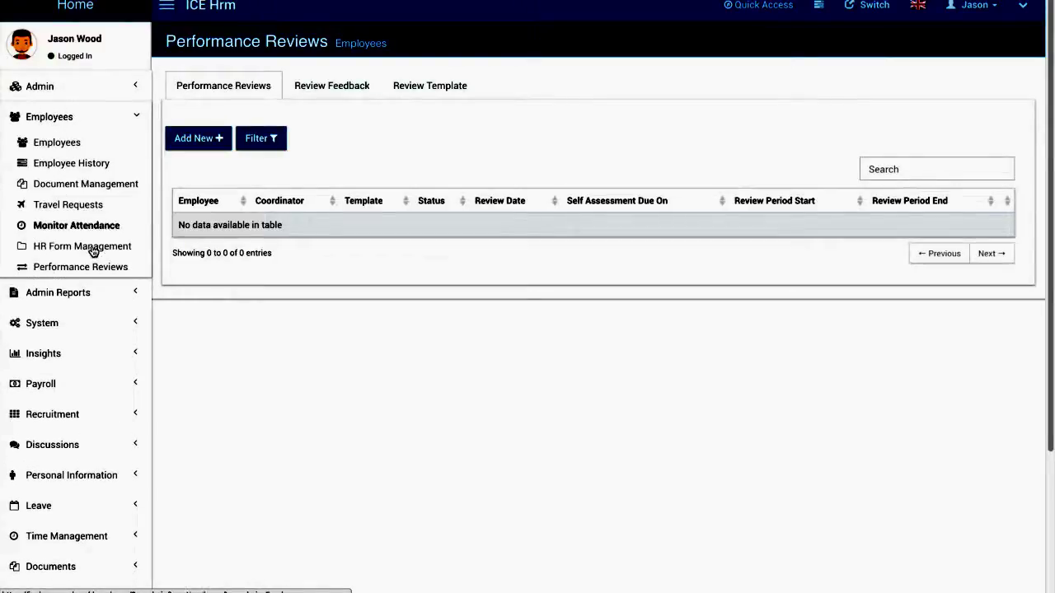
pyautogui.click(74, 270)
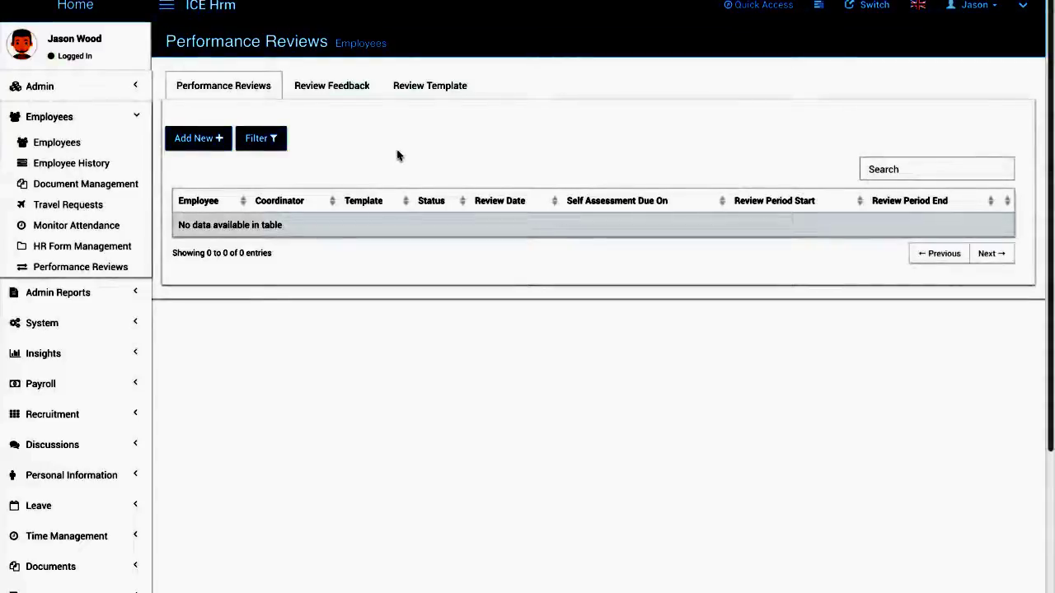
pyautogui.click(436, 97)
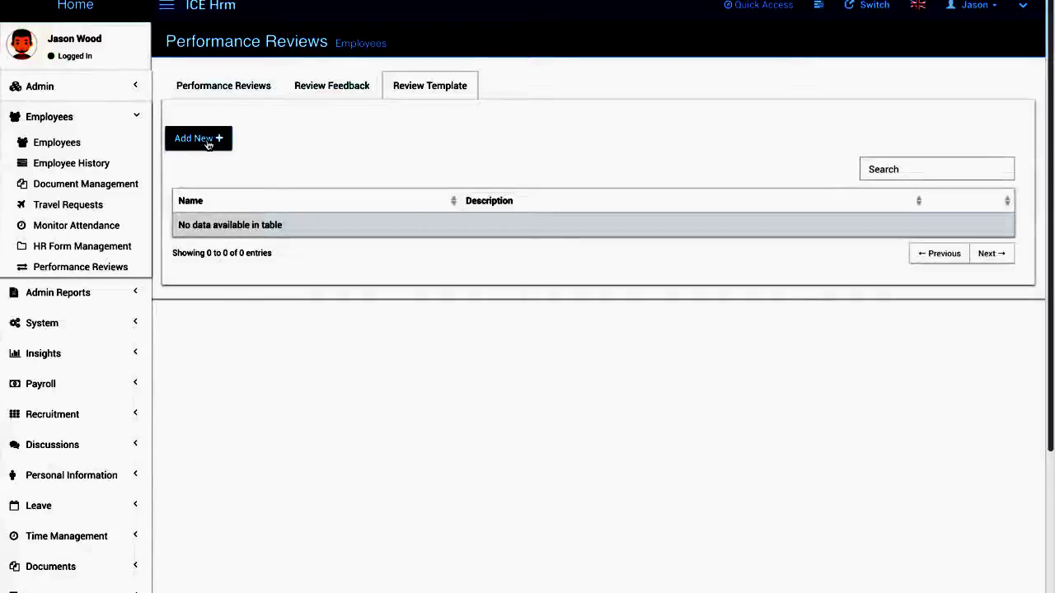
# - Start a new review template with "Employee Self Assessment - Developer" as both its name and description
pyautogui.click(205, 141)
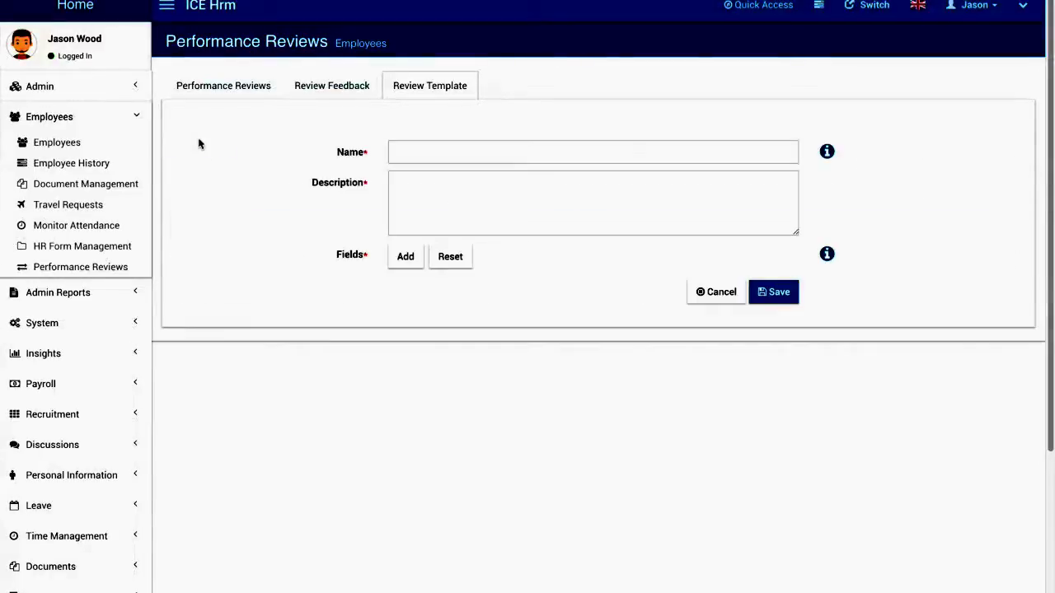
pyautogui.click(416, 151)
pyautogui.press('Escape')
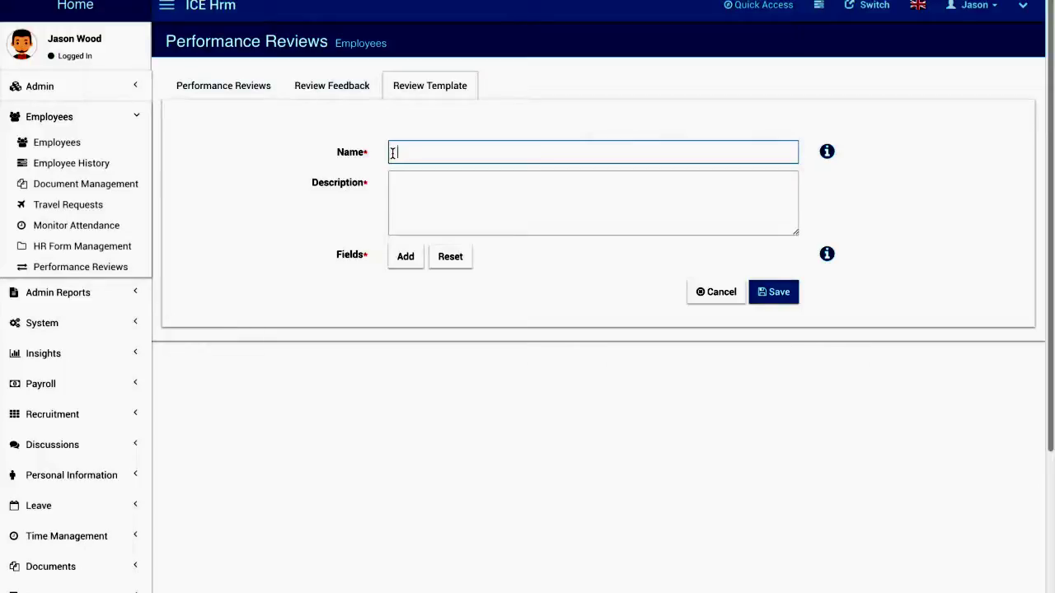
pyautogui.hotkey('ctrl', 'v')
pyautogui.click(446, 202)
pyautogui.hotkey('ctrl', 'v')
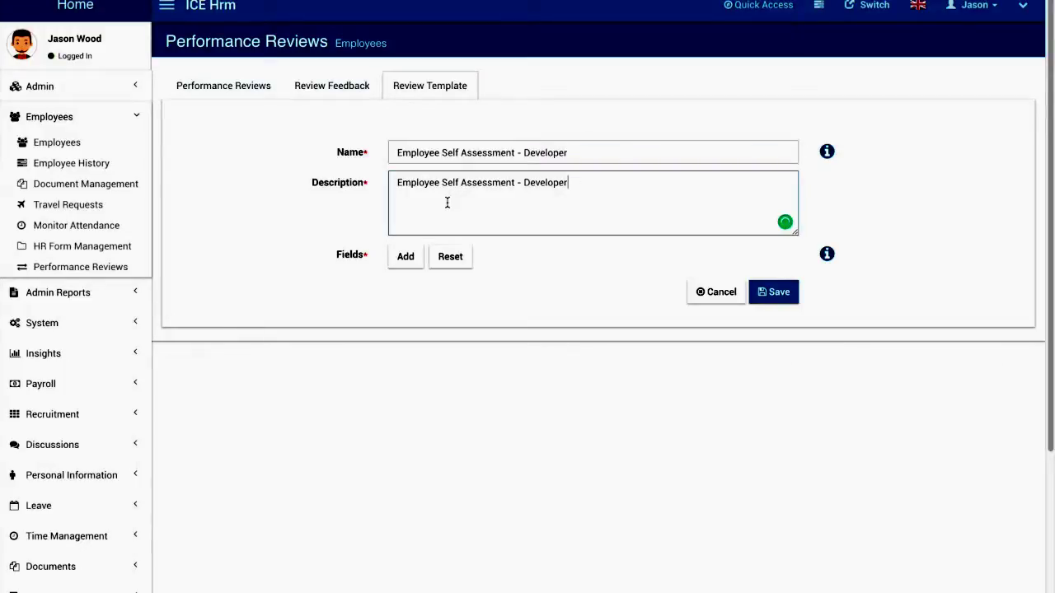
# - Add a required Text Area question with ID "accomplishments" asking "What were your accomplishments during last 3 months?"
pyautogui.click(406, 257)
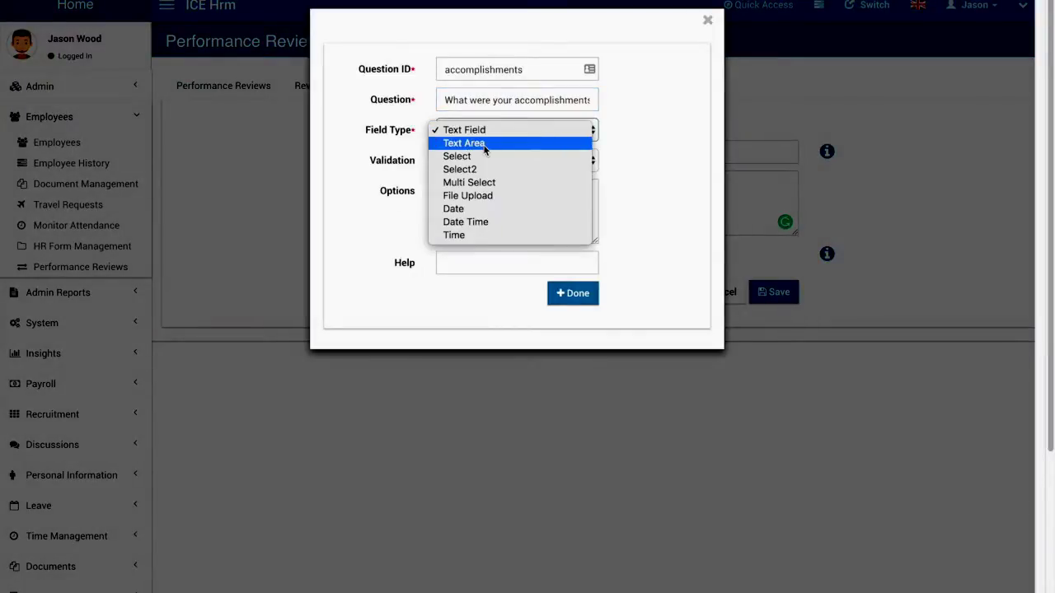
pyautogui.click(478, 141)
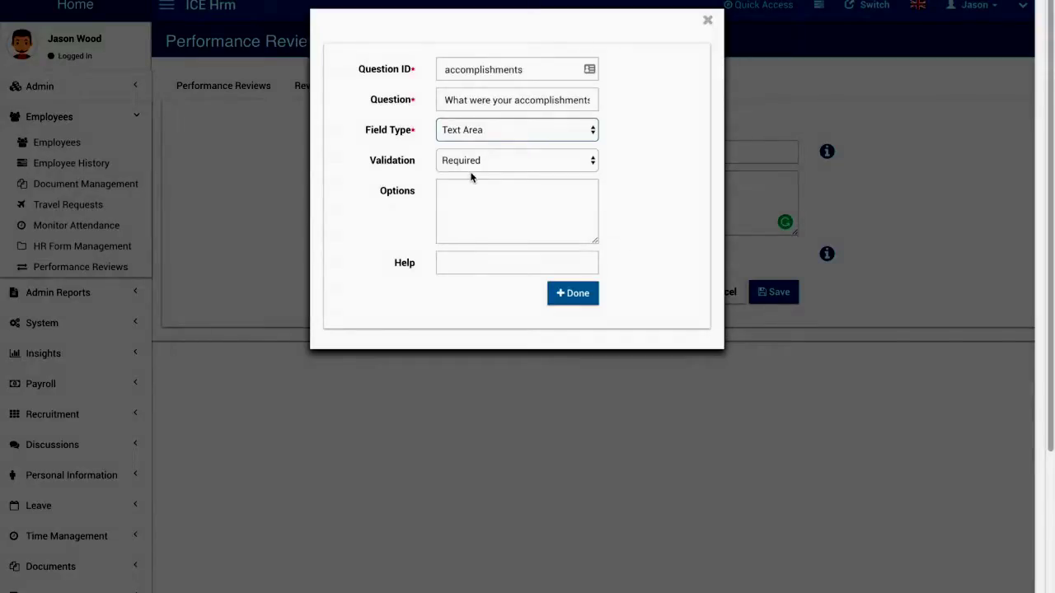
pyautogui.click(464, 132)
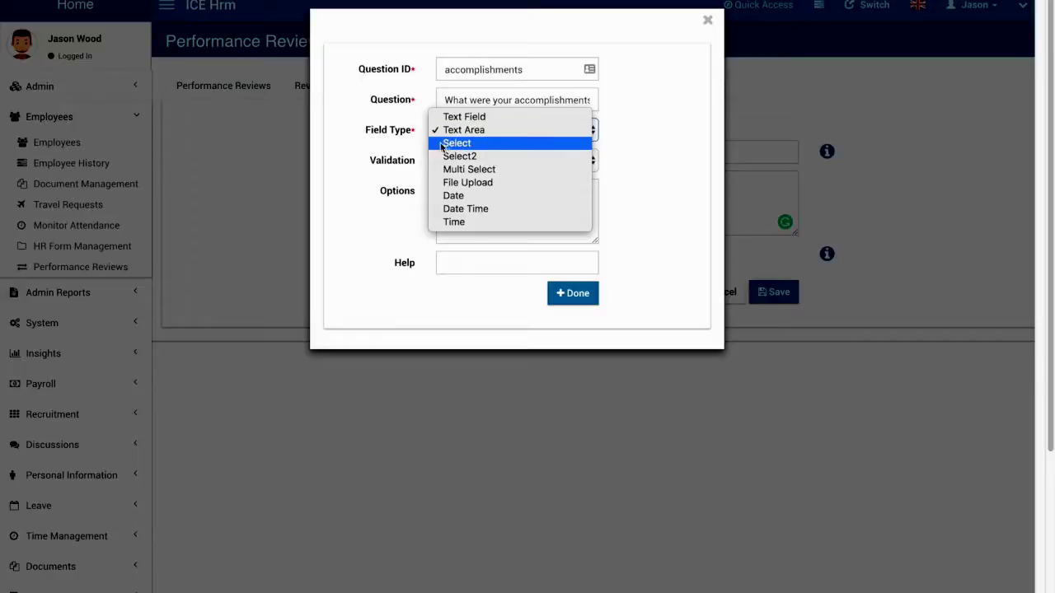
pyautogui.click(379, 150)
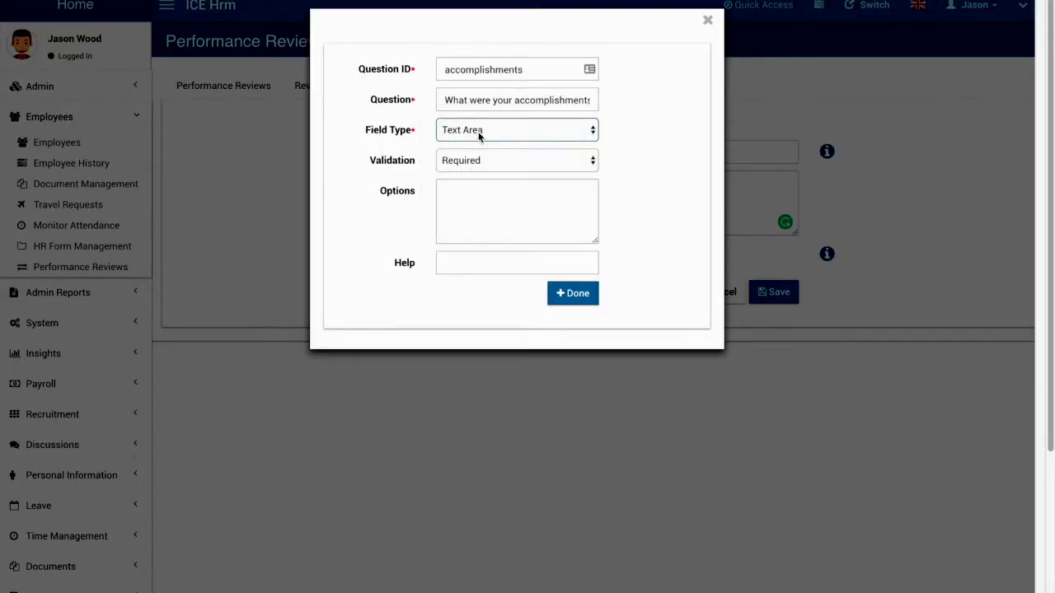
pyautogui.click(480, 137)
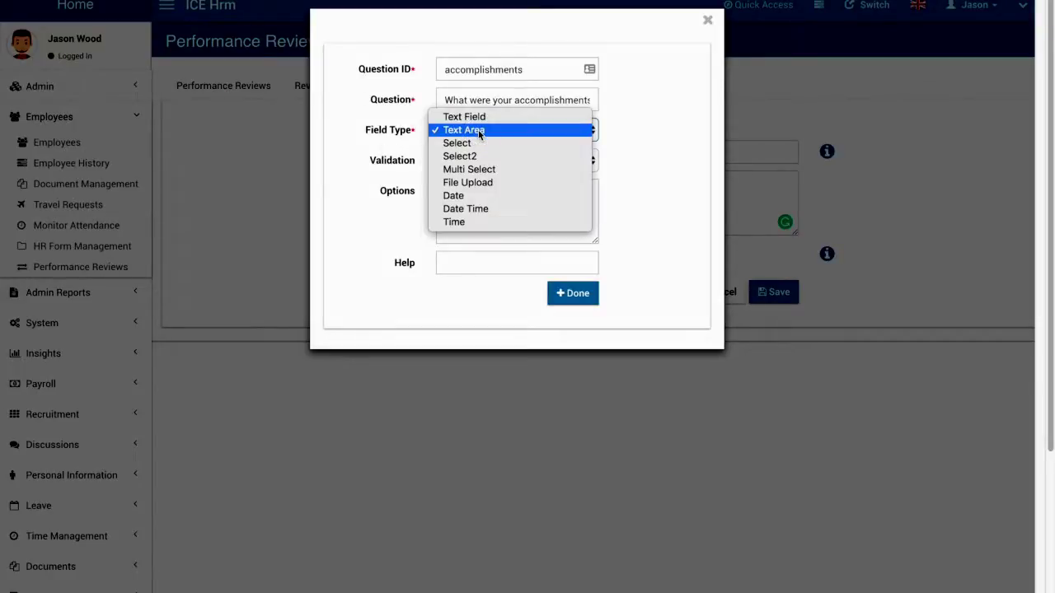
pyautogui.click(404, 175)
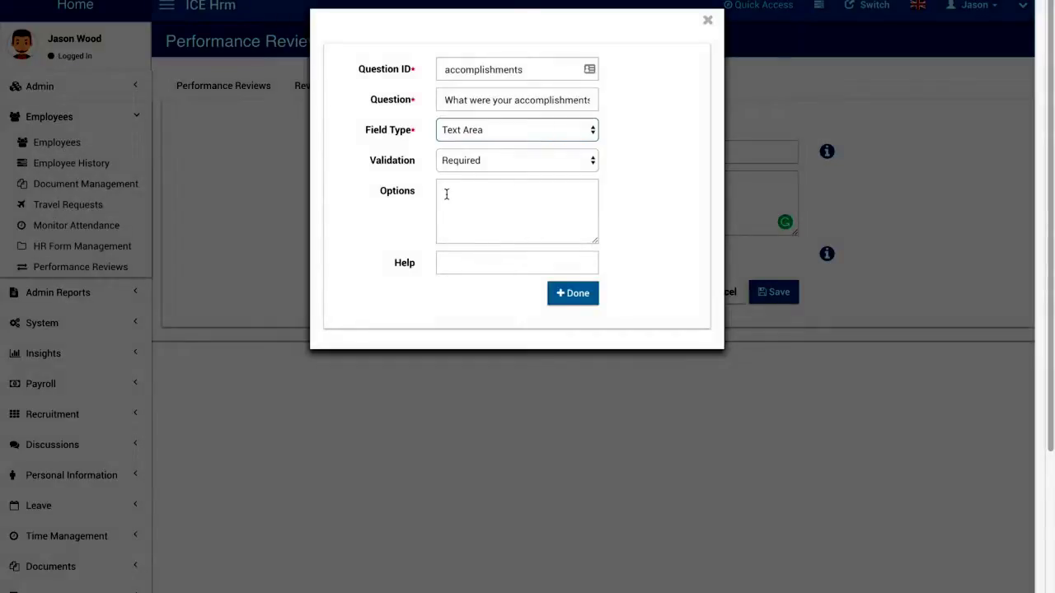
pyautogui.click(573, 292)
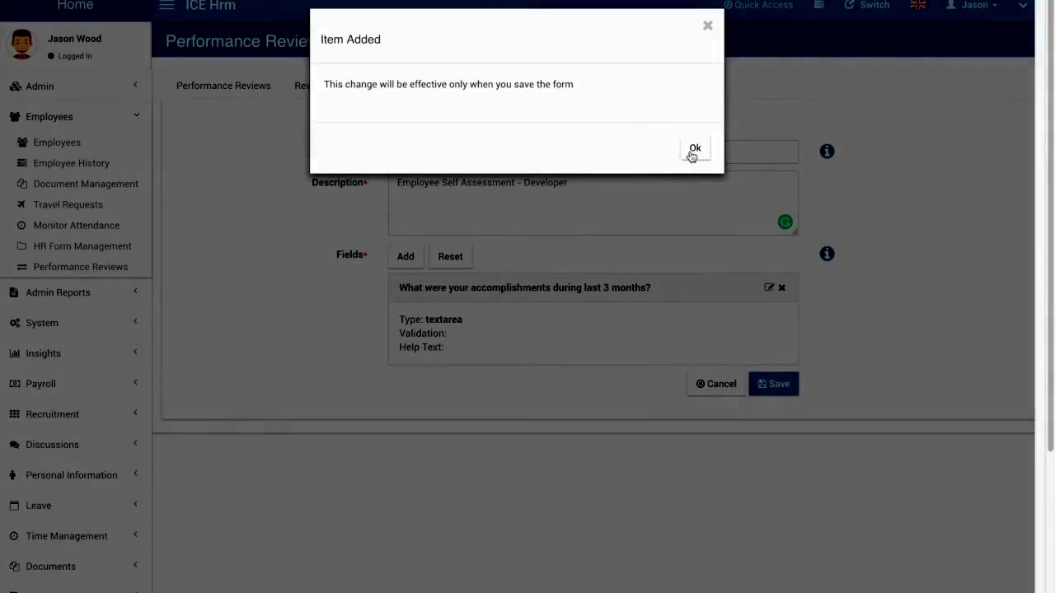
pyautogui.click(692, 149)
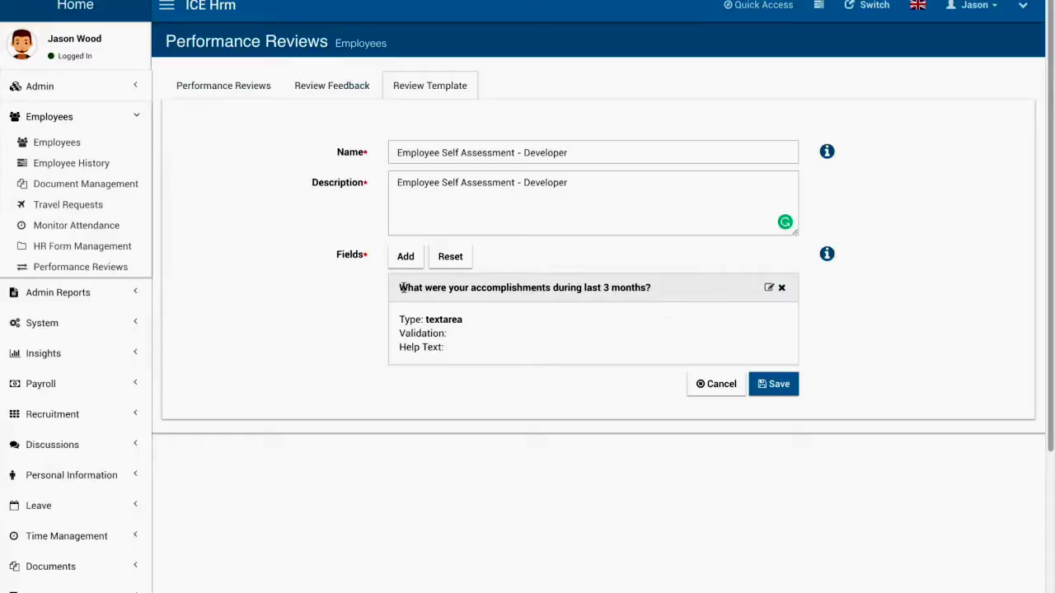
# - Start a second template question with ID "rating" and the text "How do you rate your coding skills?"
pyautogui.click(405, 259)
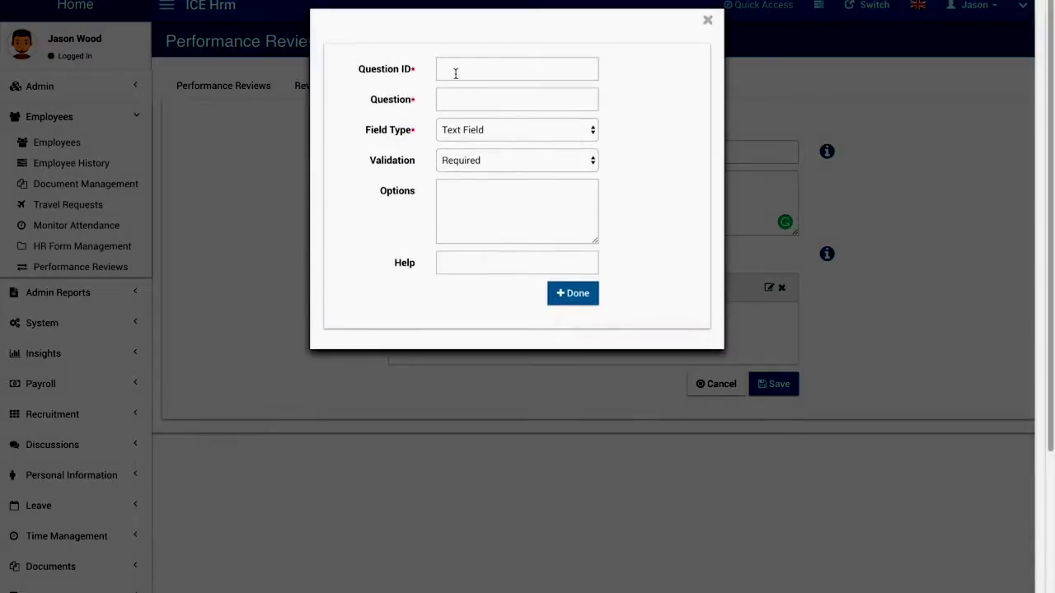
pyautogui.click(454, 72)
pyautogui.write('r')
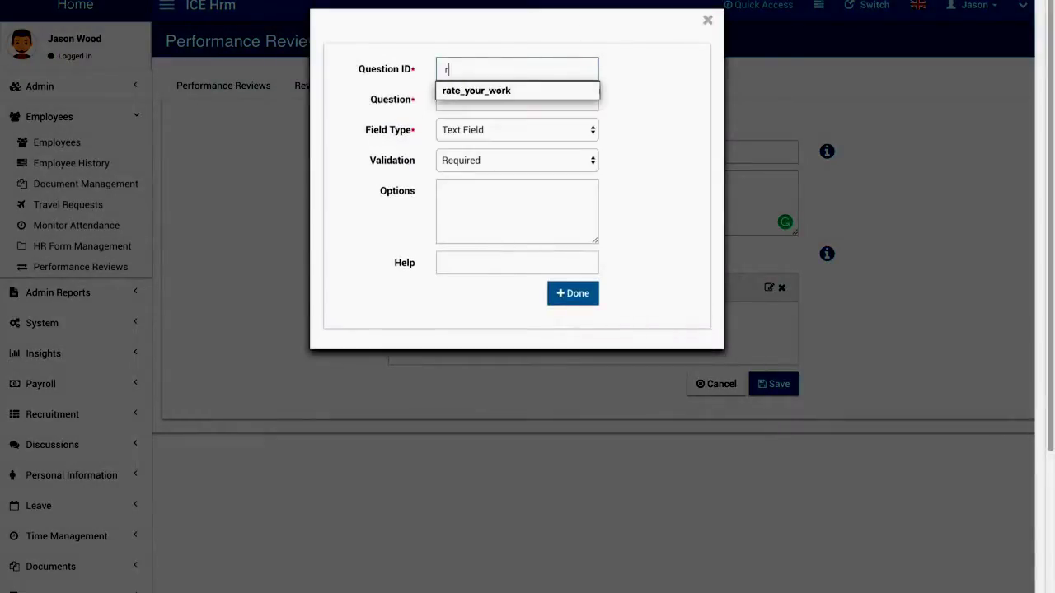
pyautogui.write('ating')
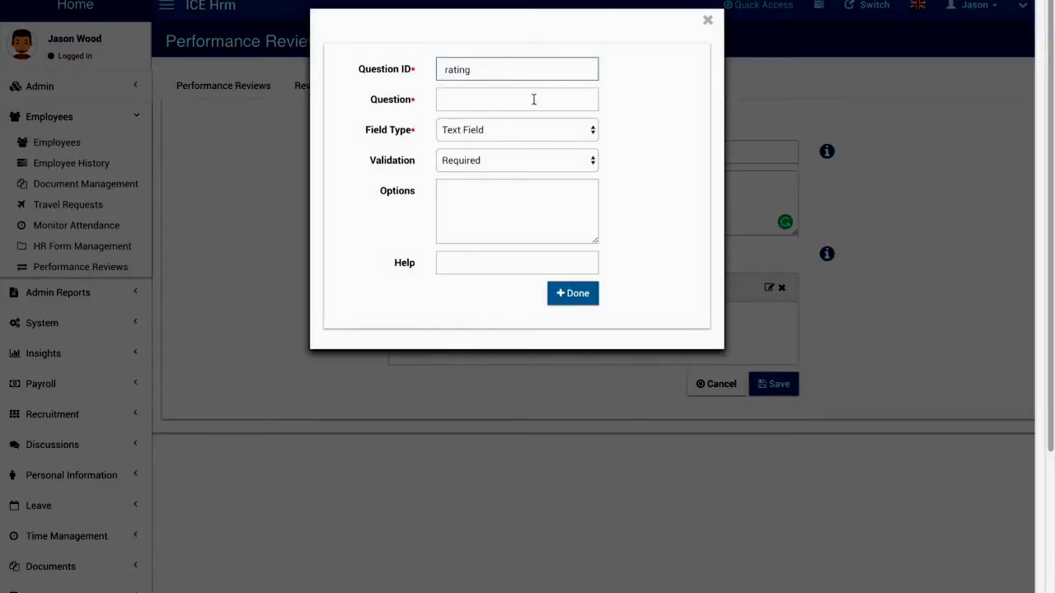
pyautogui.click(534, 99)
pyautogui.write('W')
pyautogui.press('BackSpace')
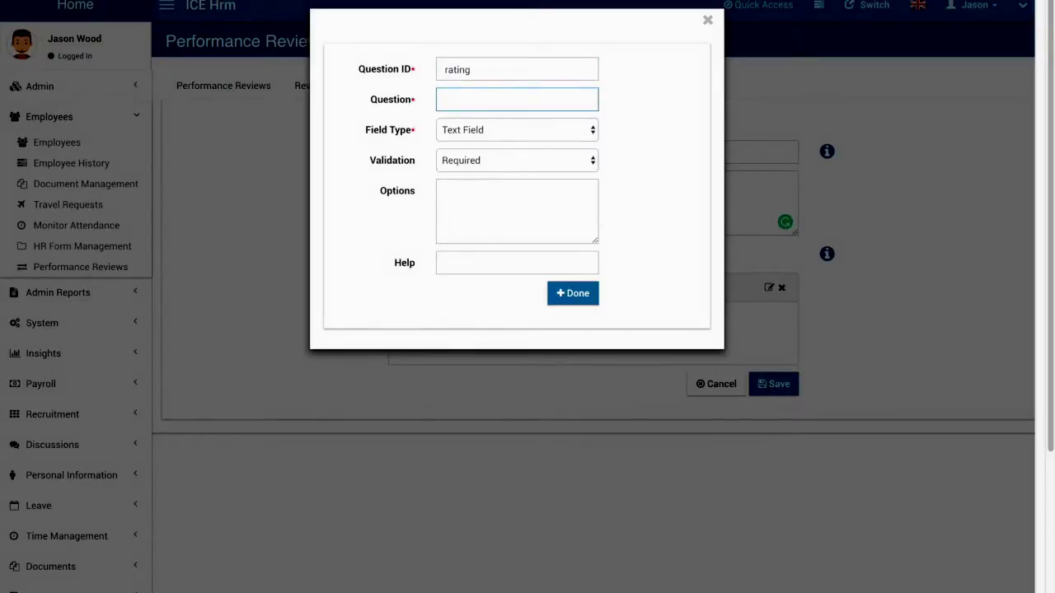
pyautogui.write('How d')
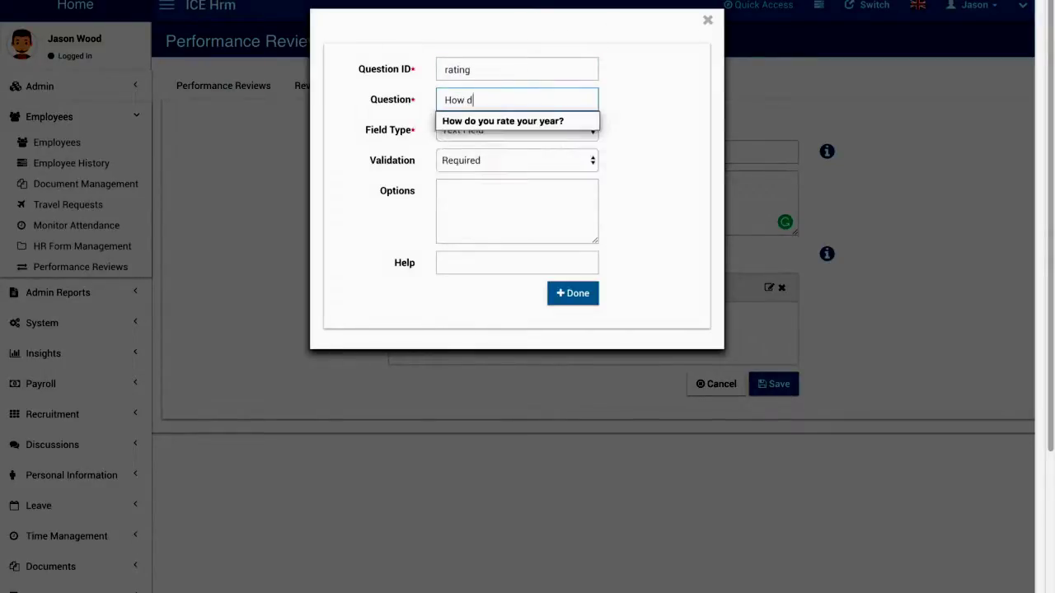
pyautogui.write('o you rate your ')
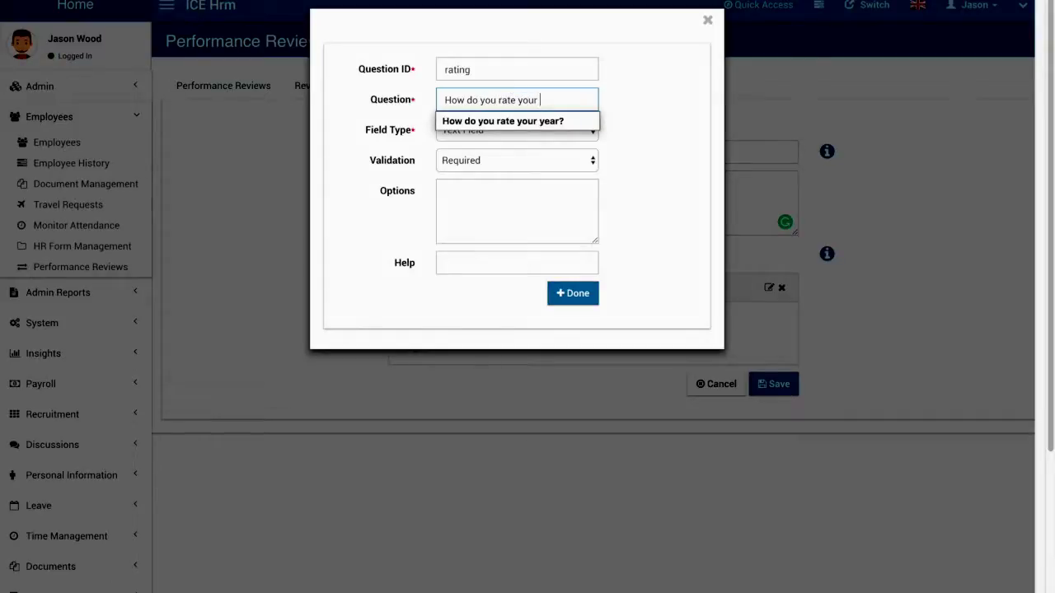
pyautogui.write('coding ski')
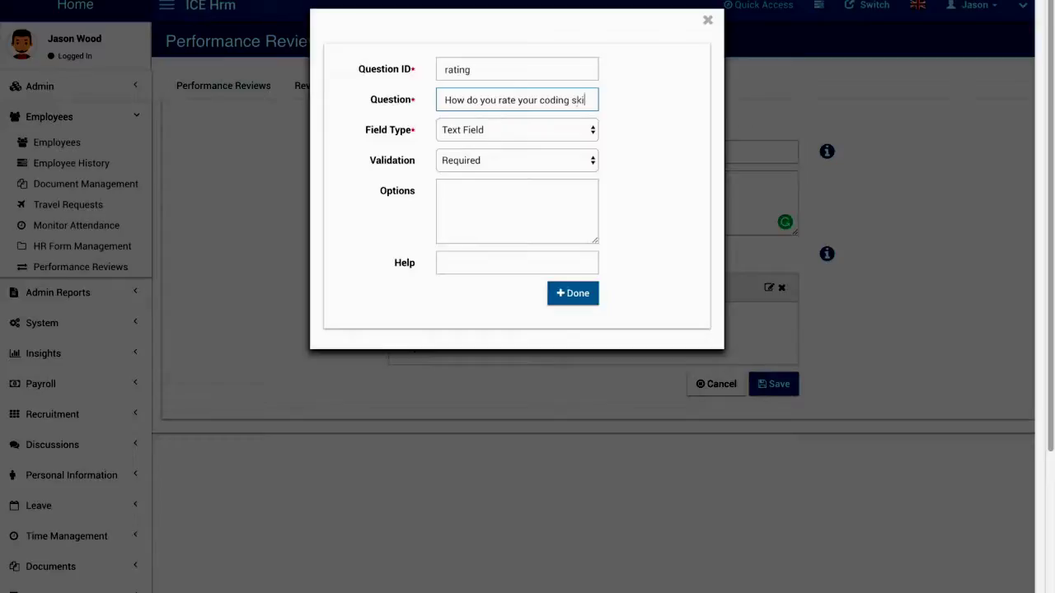
pyautogui.write('lls?')
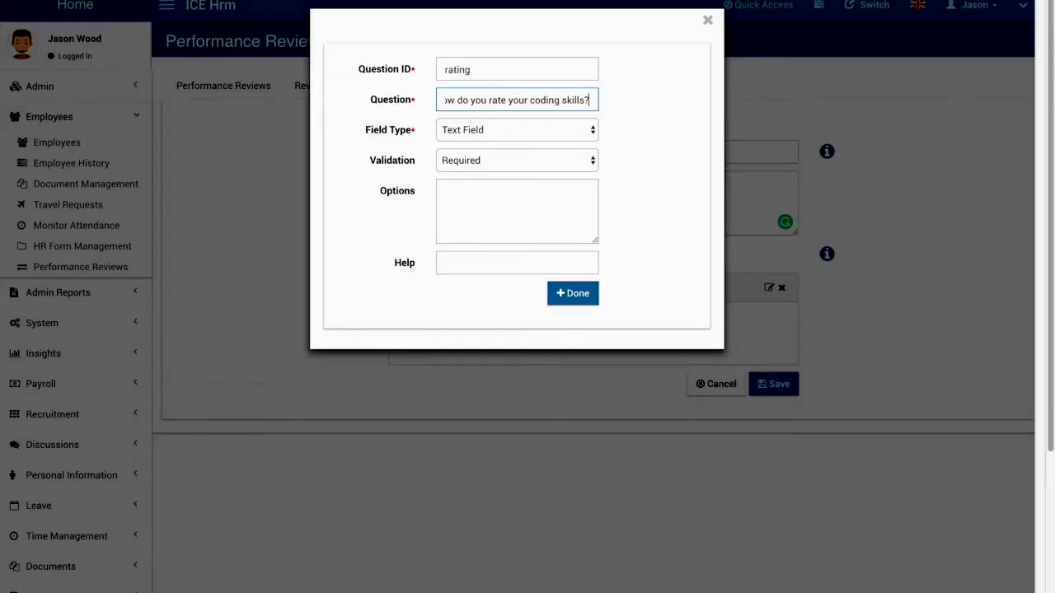
# - Add the rating question as a Select field with options 1 to 5 on separate lines, and save the template
pyautogui.click(511, 129)
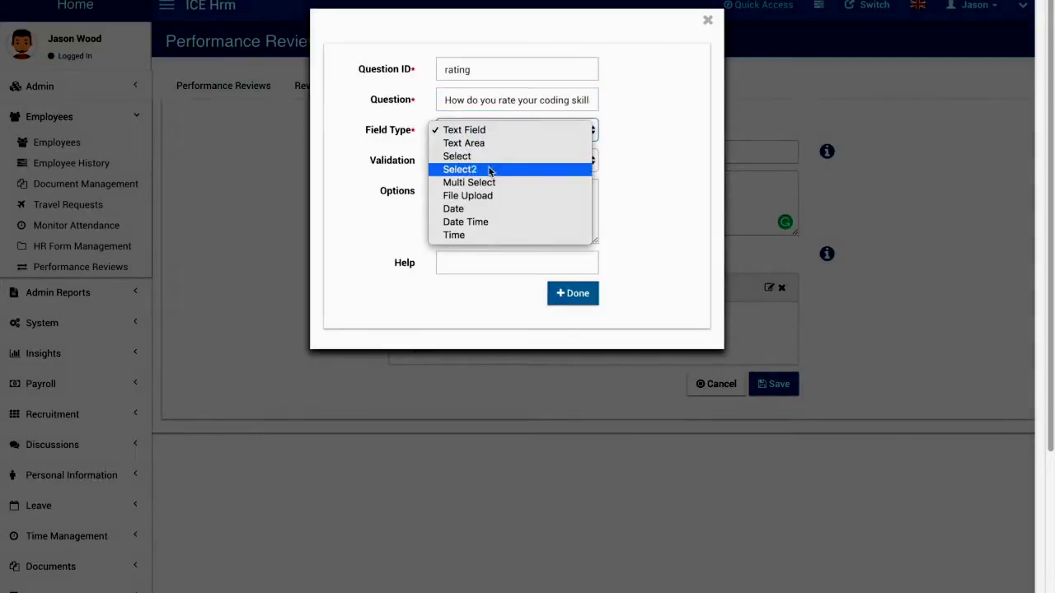
pyautogui.click(482, 155)
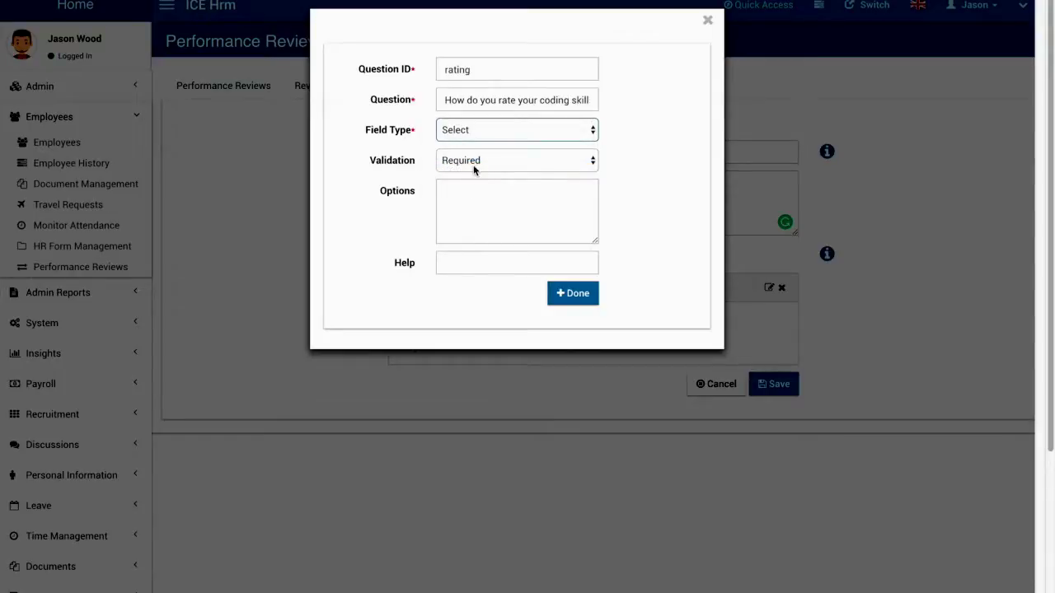
pyautogui.click(557, 193)
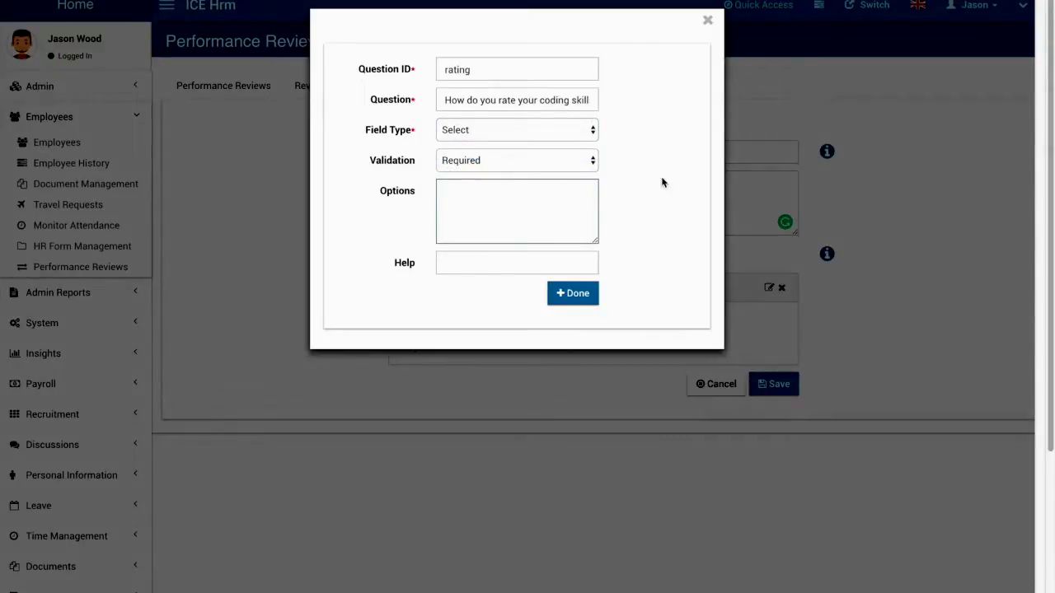
pyautogui.write('1')
pyautogui.press('Return')
pyautogui.write('2 3 4')
pyautogui.press('Return')
pyautogui.write('5')
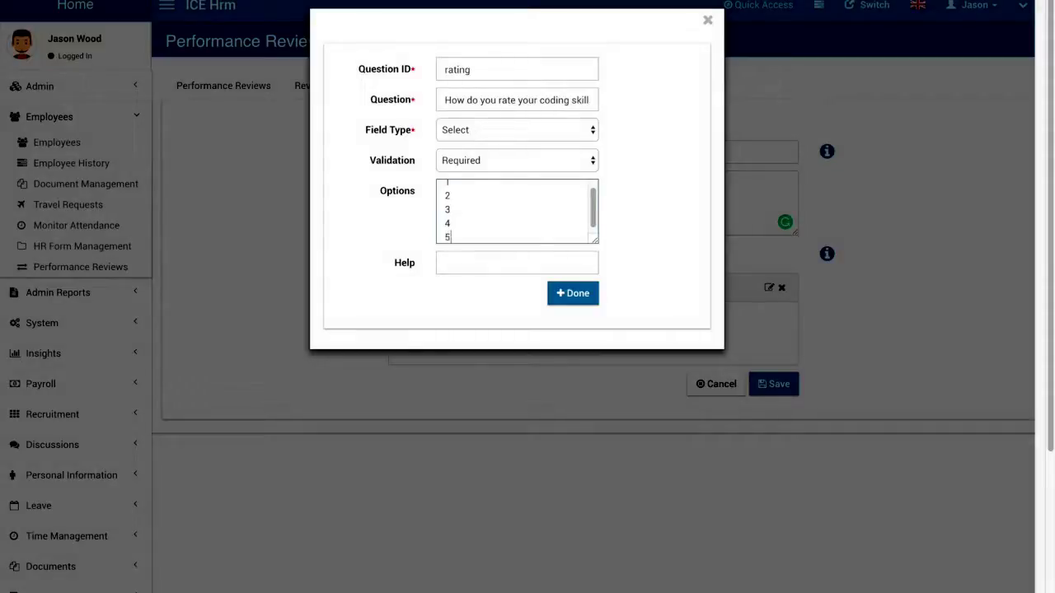
pyautogui.click(577, 293)
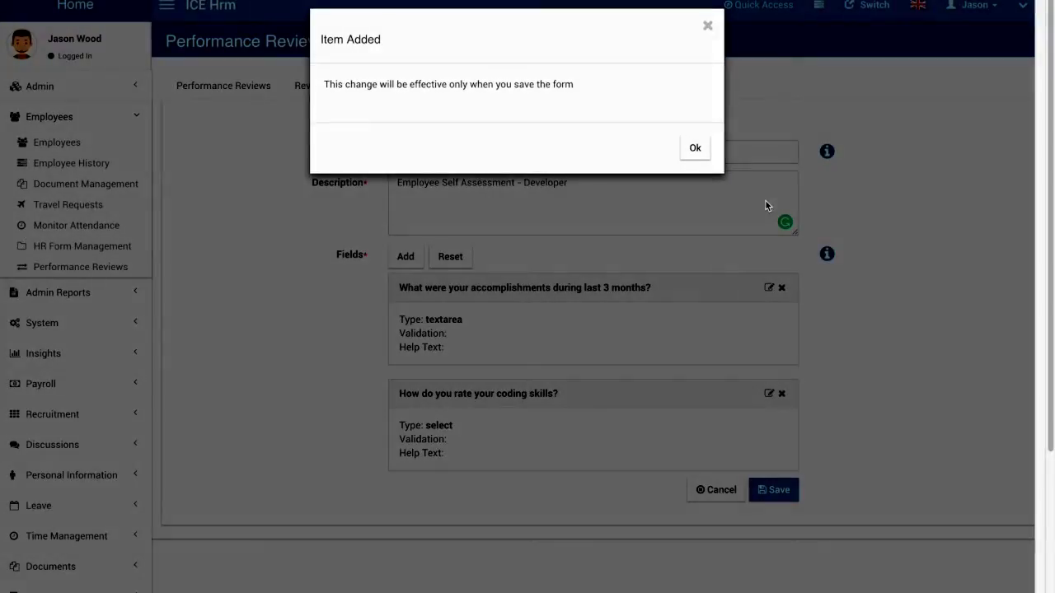
pyautogui.click(698, 152)
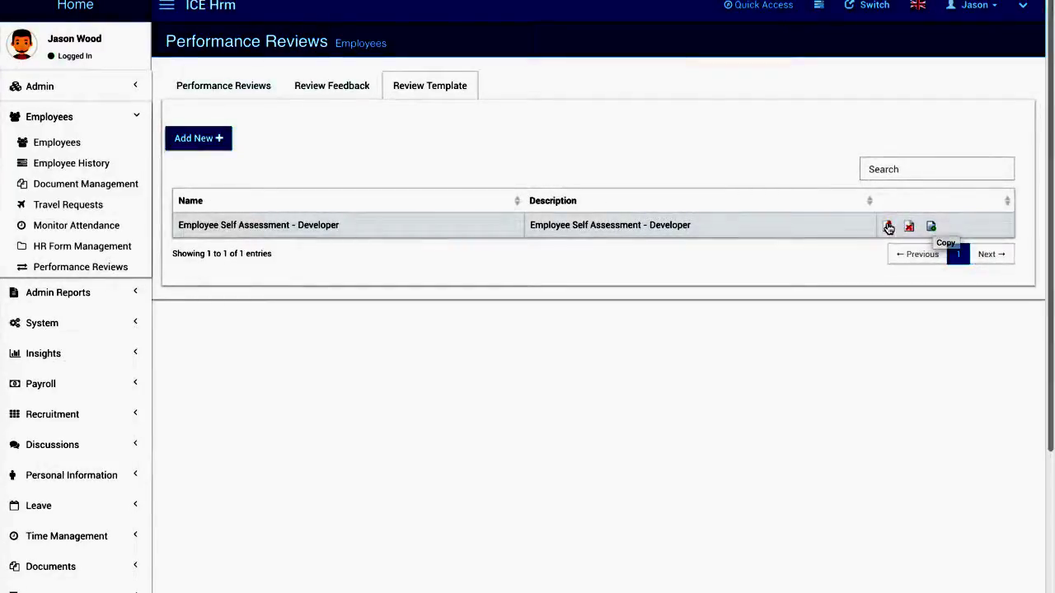
# - Copy the template as "Employee Feedback - Developer" and reword its first question to "What were the accomplishments of your peer during last 3 months?"
pyautogui.click(930, 226)
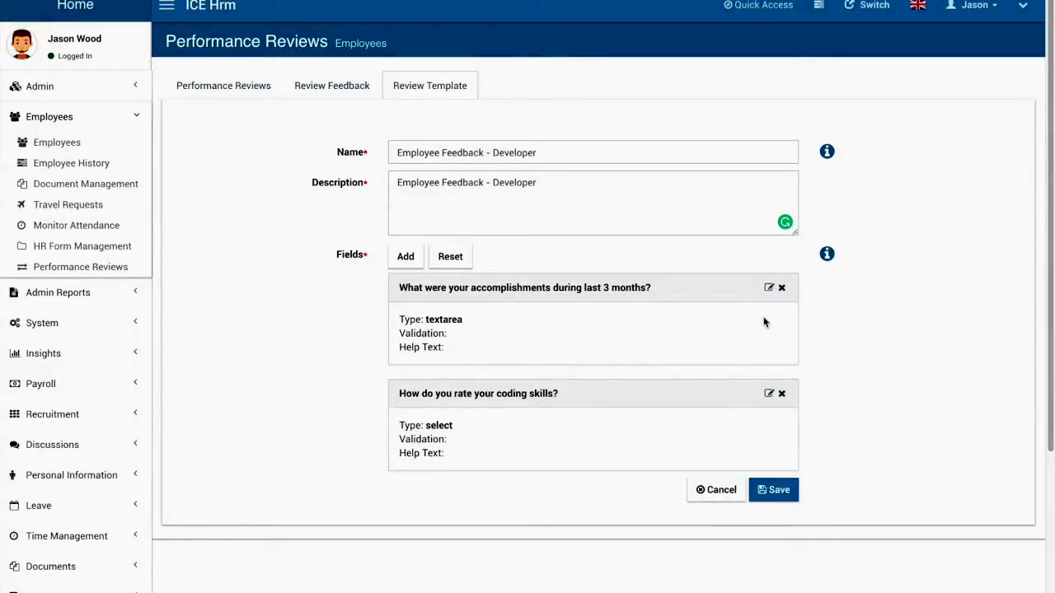
pyautogui.click(768, 287)
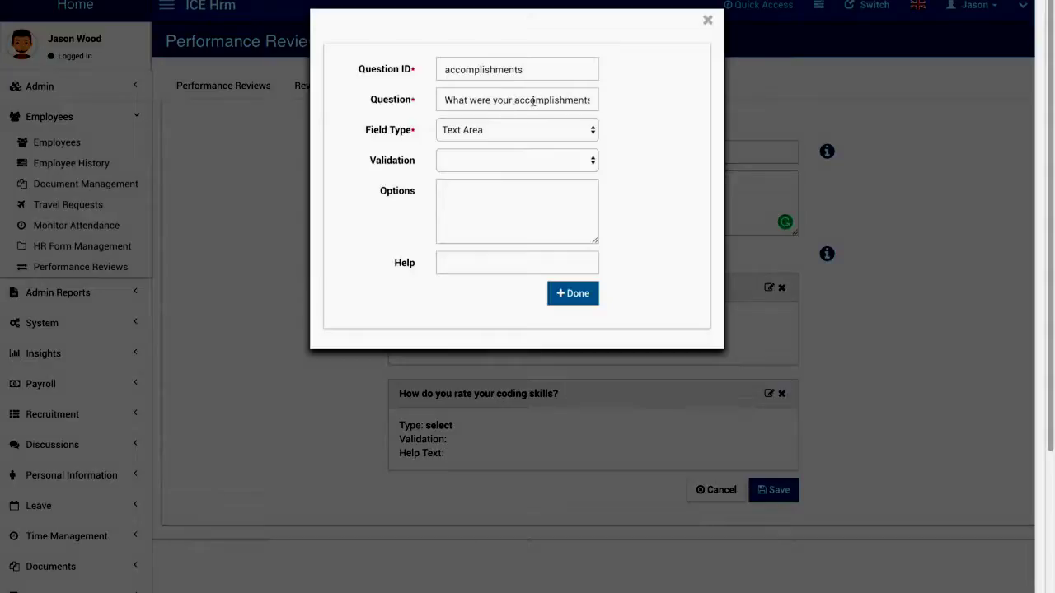
pyautogui.click(507, 100)
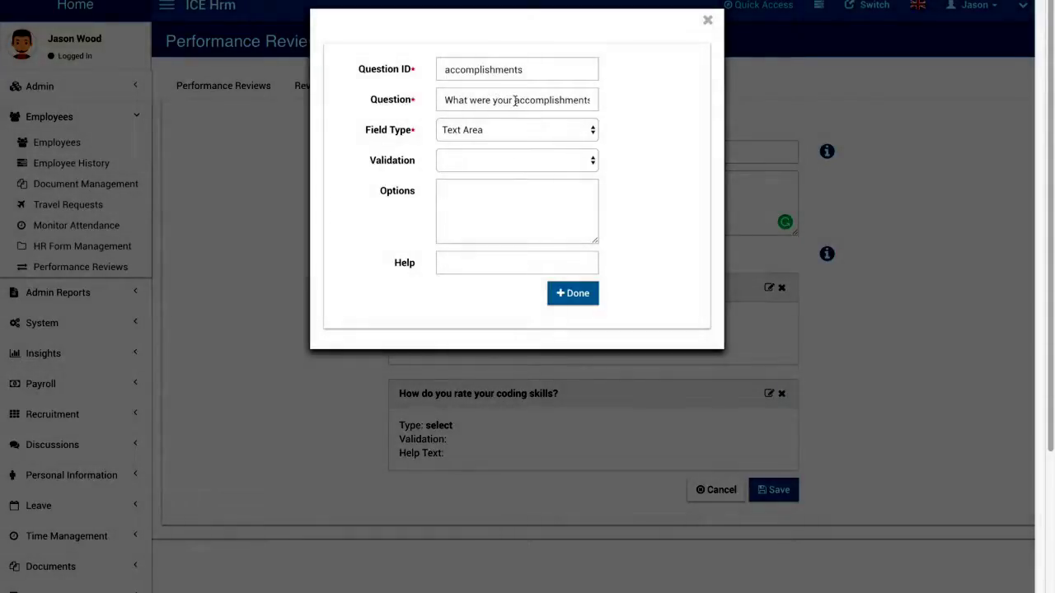
pyautogui.click(572, 295)
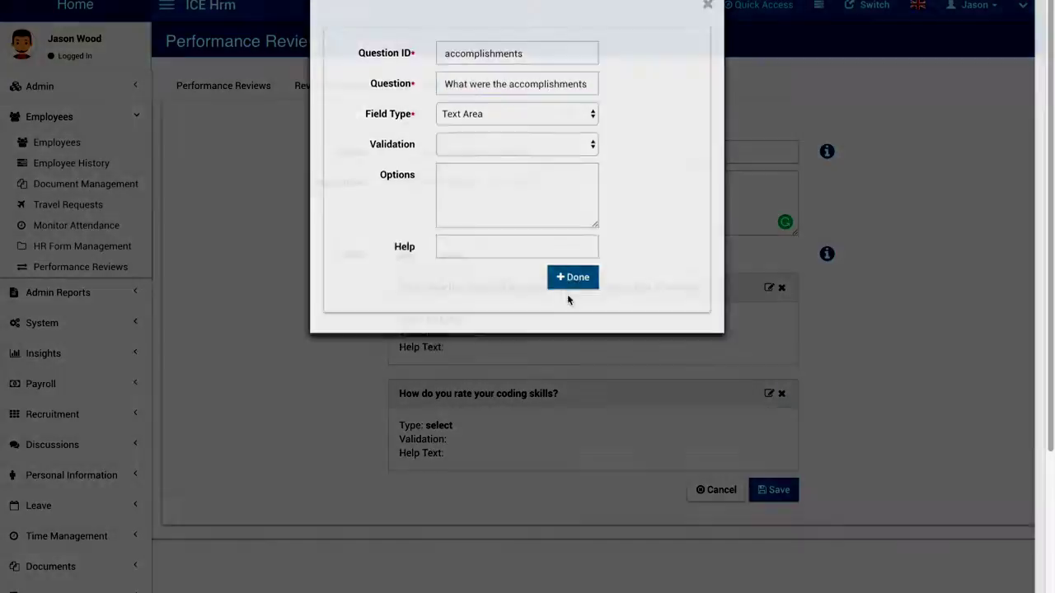
pyautogui.click(696, 147)
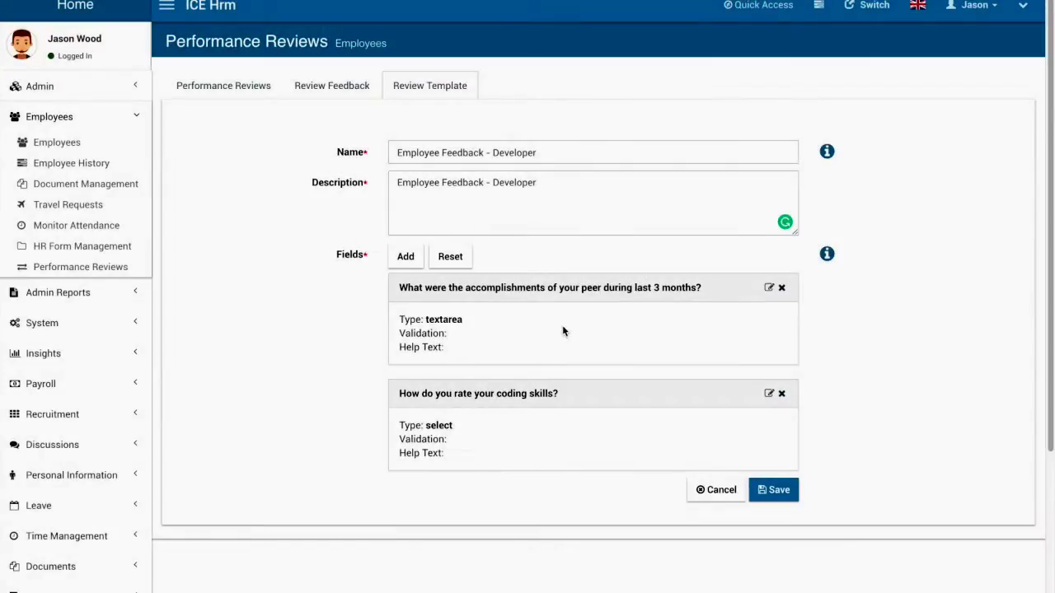
# - Reword the rating question to "How do you rate peer's coding skills?" and save the Employee Feedback - Developer template
pyautogui.click(769, 393)
pyautogui.click(499, 100)
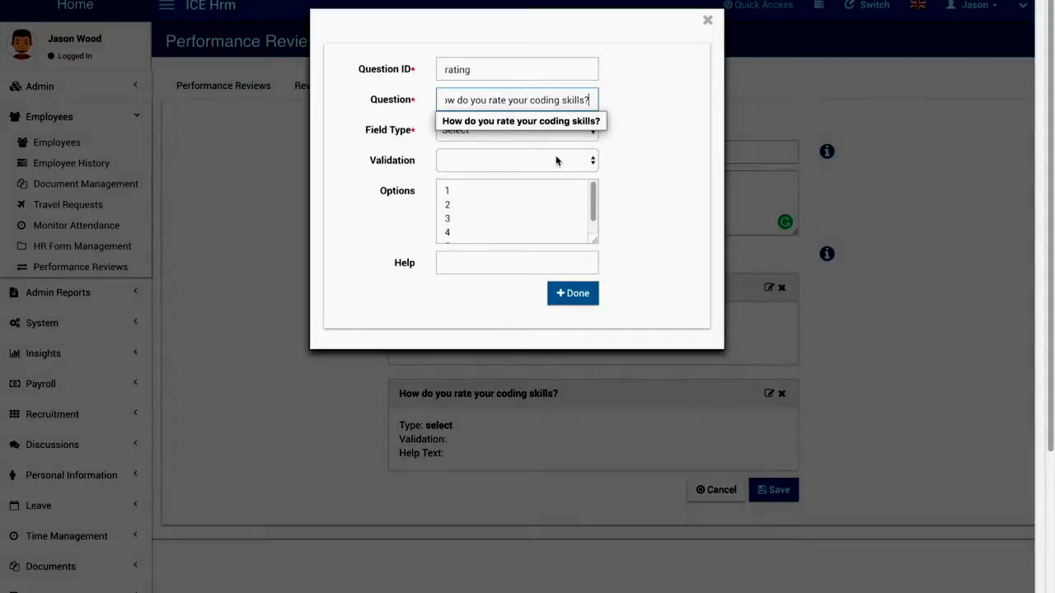
pyautogui.click(528, 100)
pyautogui.press('BackSpace')
pyautogui.press('BackSpace')
pyautogui.press('BackSpace')
pyautogui.press('BackSpace')
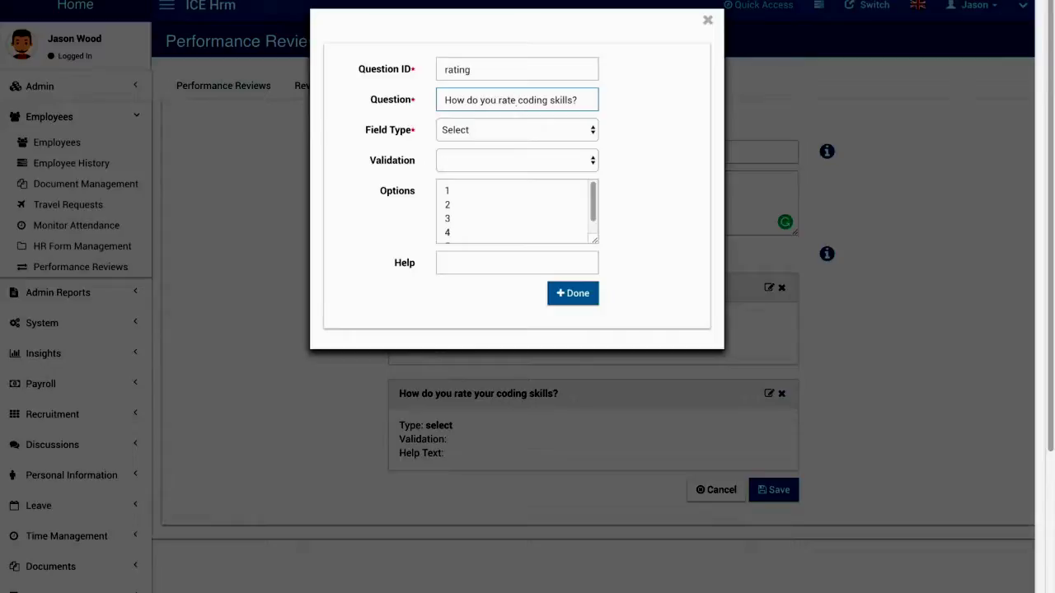
pyautogui.write("peer's")
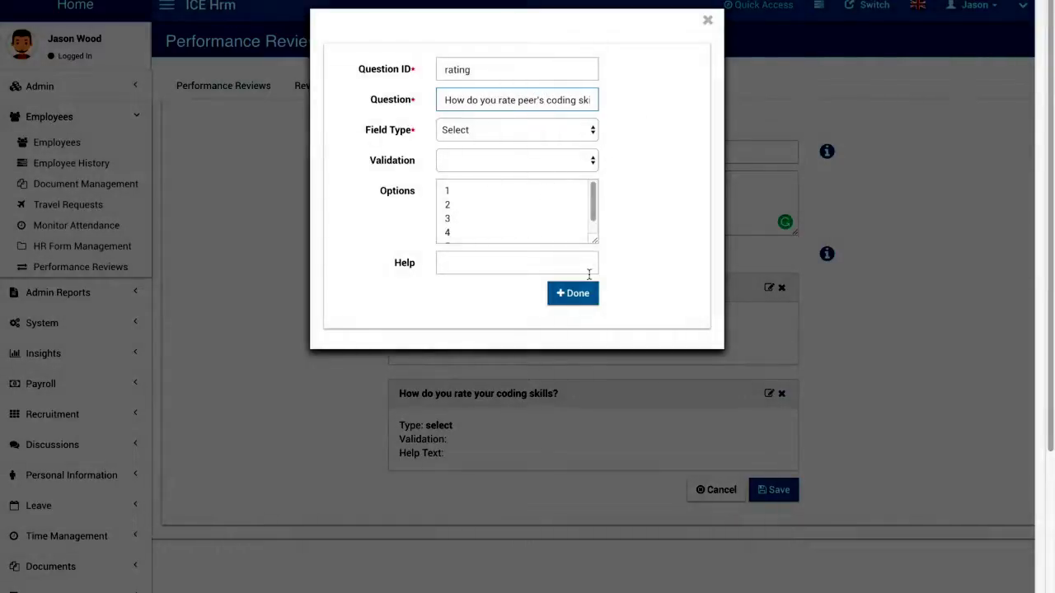
pyautogui.click(572, 293)
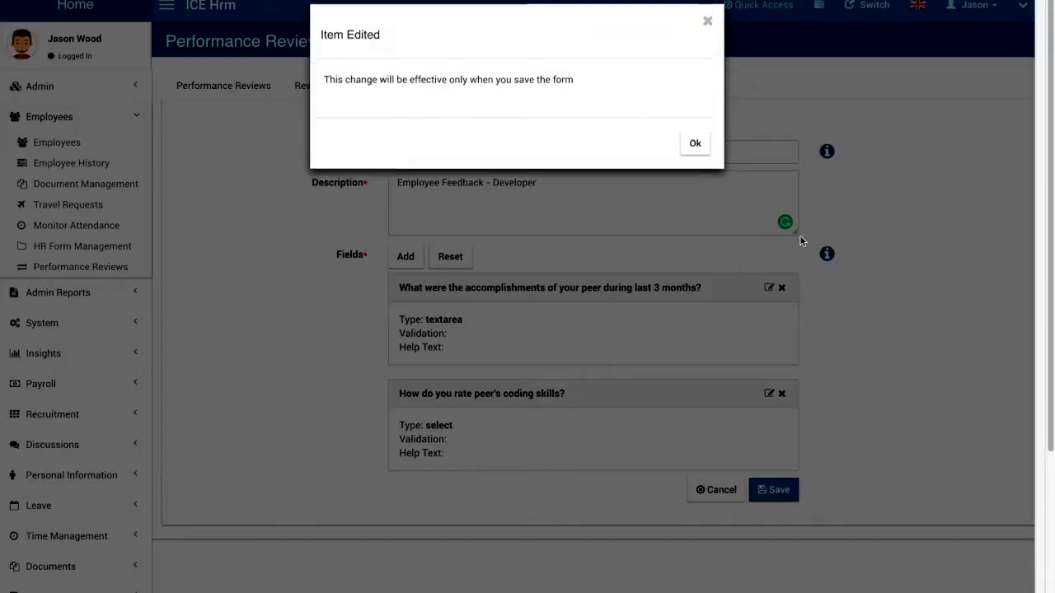
pyautogui.click(695, 150)
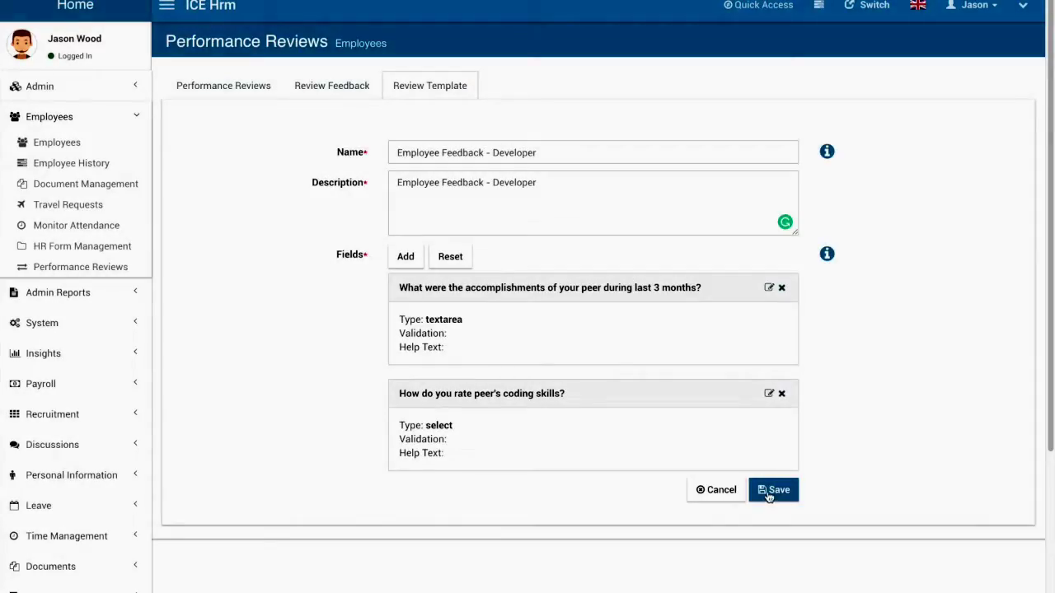
pyautogui.click(775, 493)
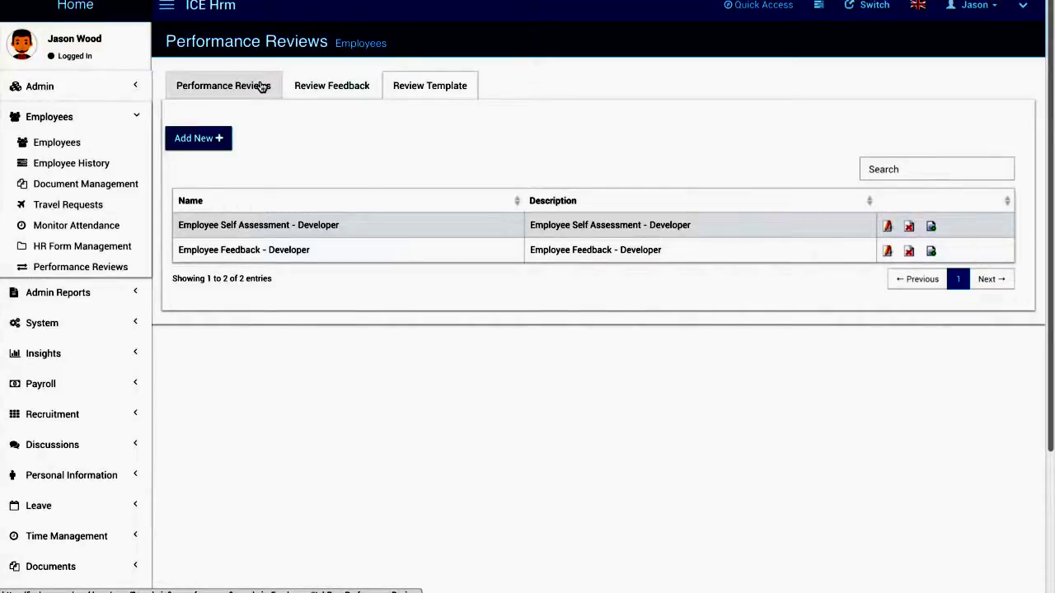
# - Start a new performance review for the last listed employee, with the third listed employee as coordinator and the fourth as attendee
pyautogui.click(261, 88)
pyautogui.click(214, 140)
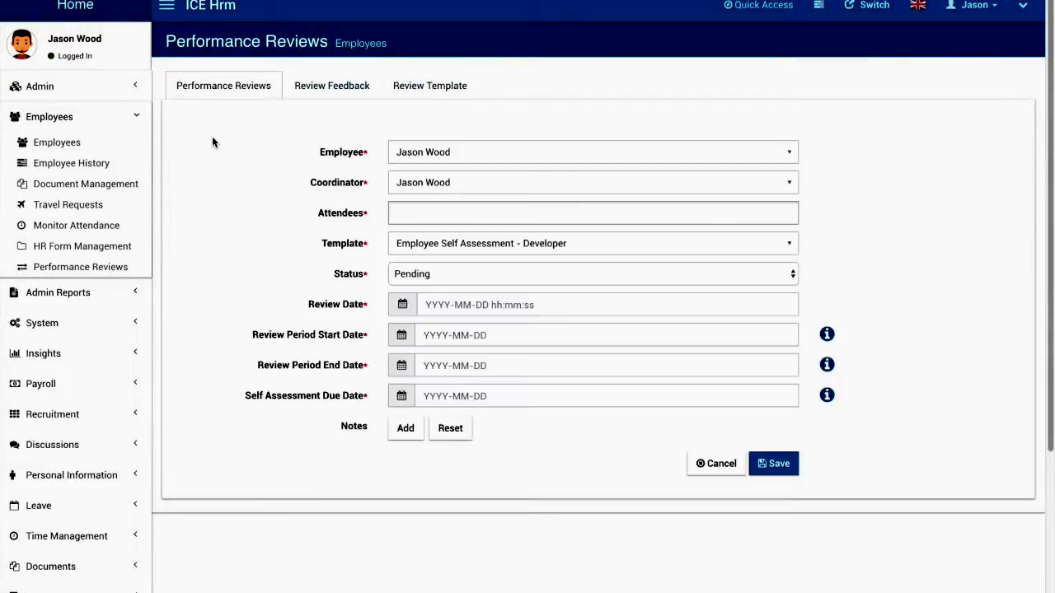
pyautogui.click(429, 156)
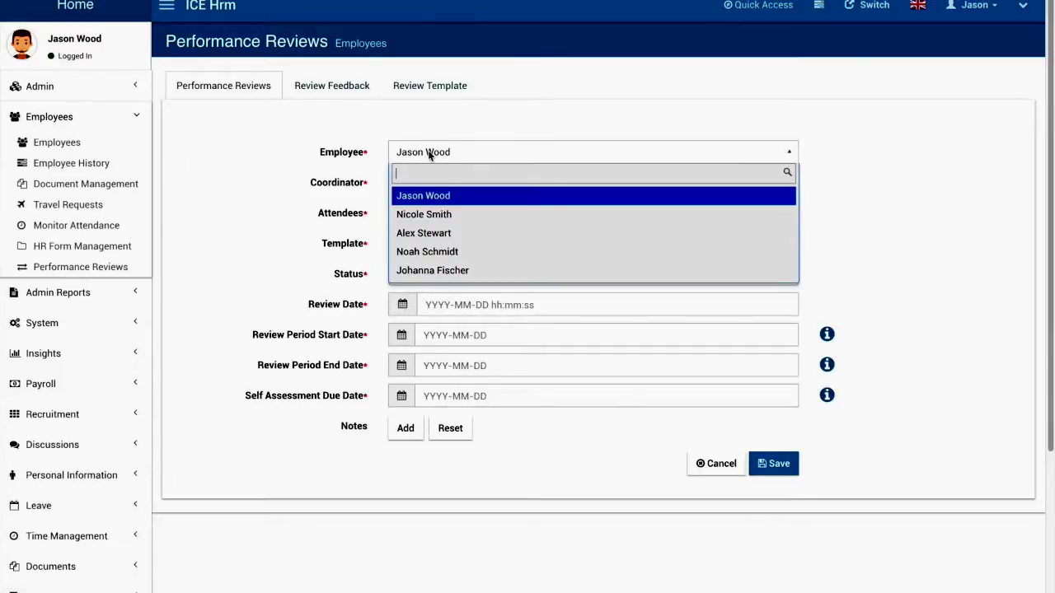
pyautogui.click(444, 275)
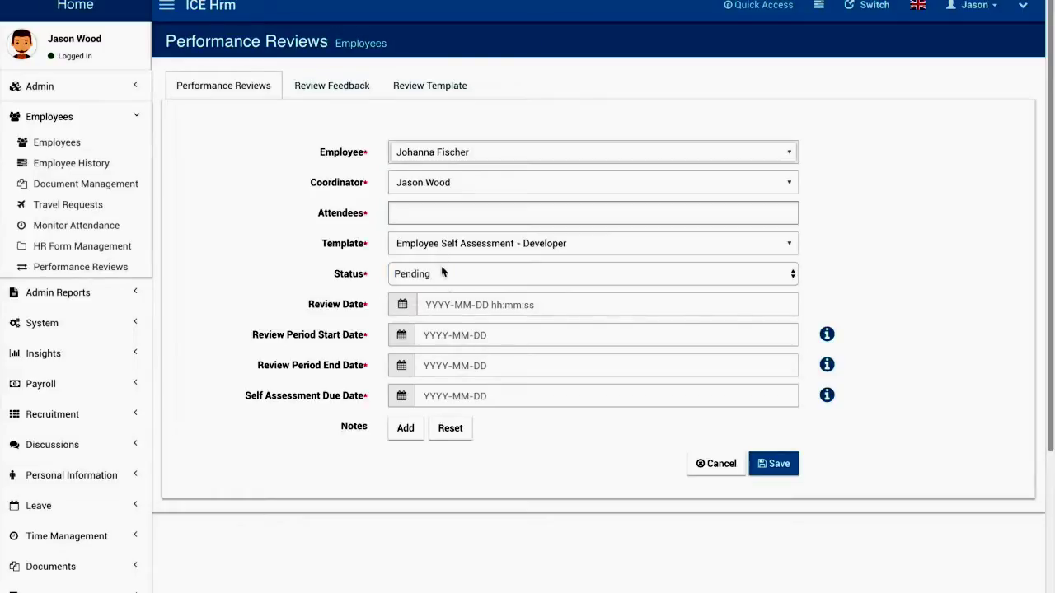
pyautogui.click(420, 189)
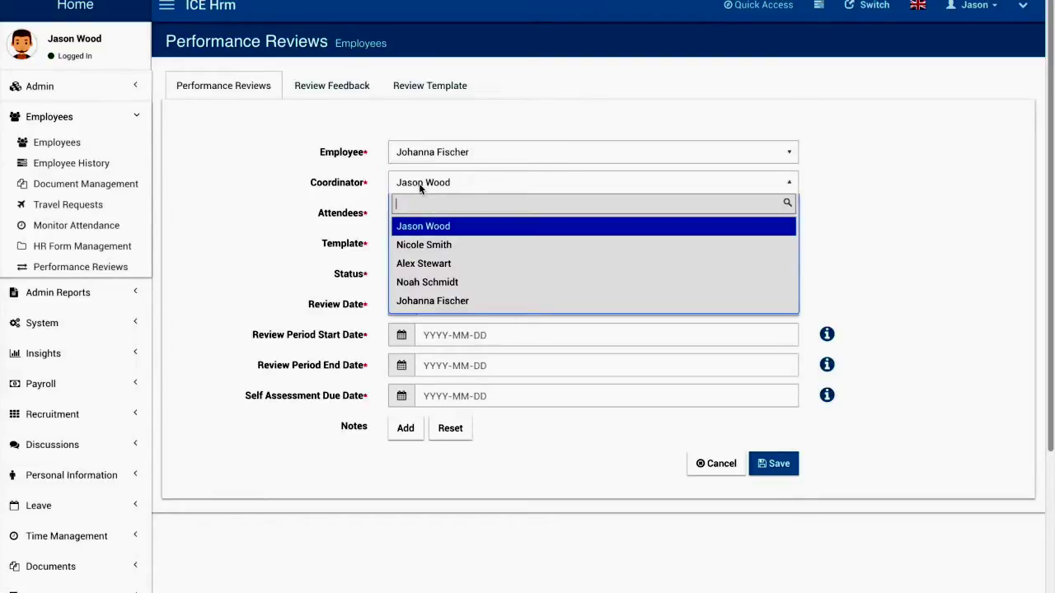
pyautogui.click(446, 272)
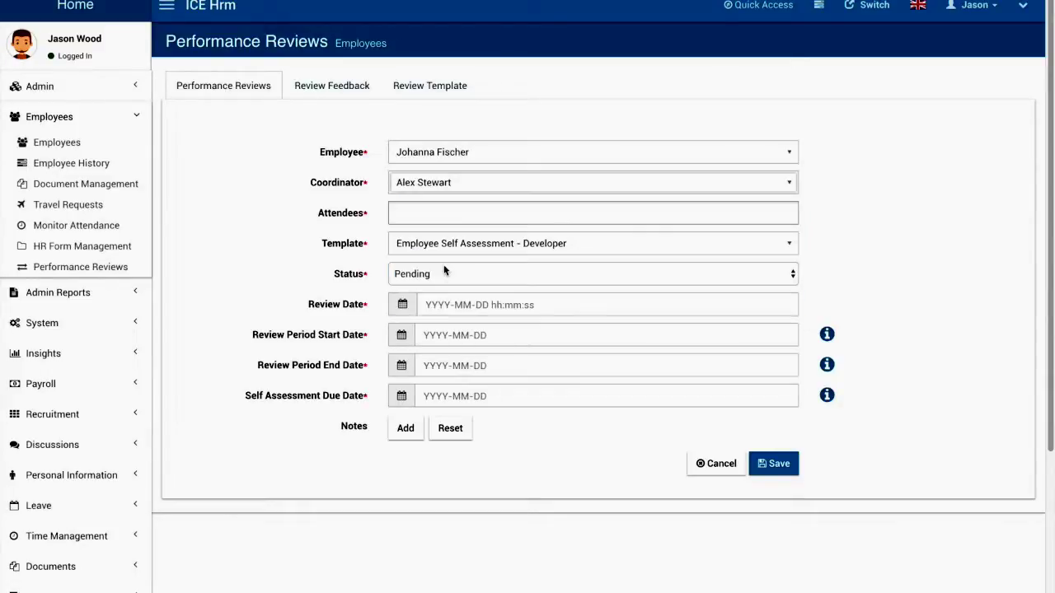
pyautogui.click(397, 213)
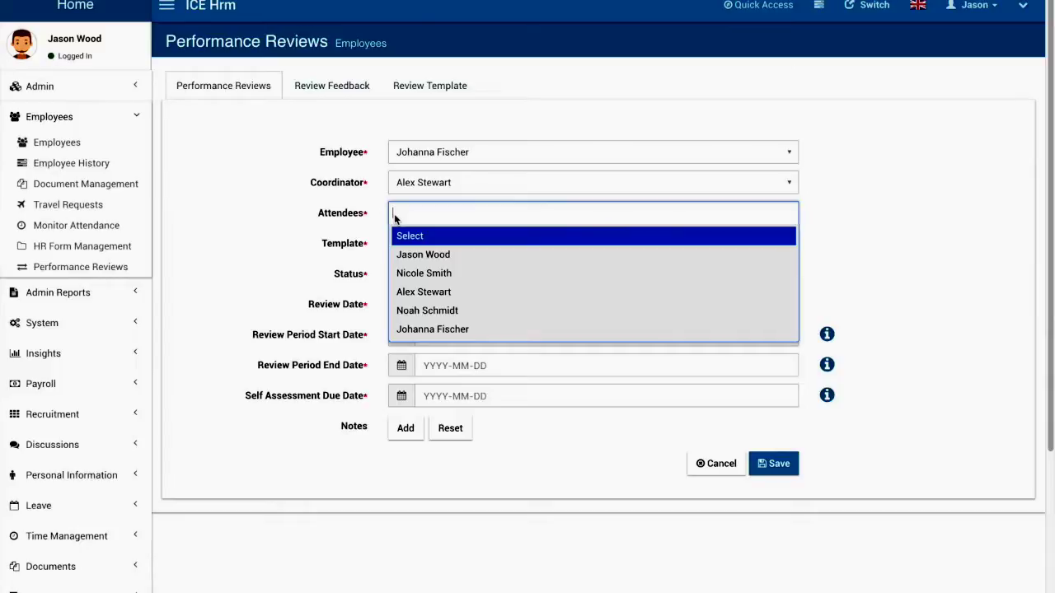
pyautogui.click(435, 310)
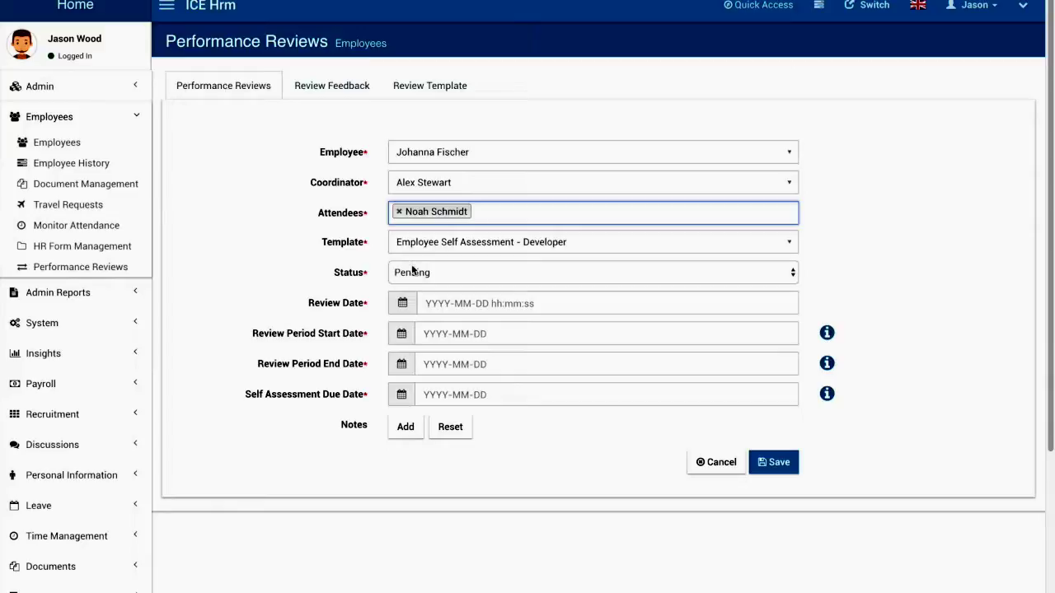
# - Keep the review's status as Pending and set the review date to 2018-08-31
pyautogui.click(310, 274)
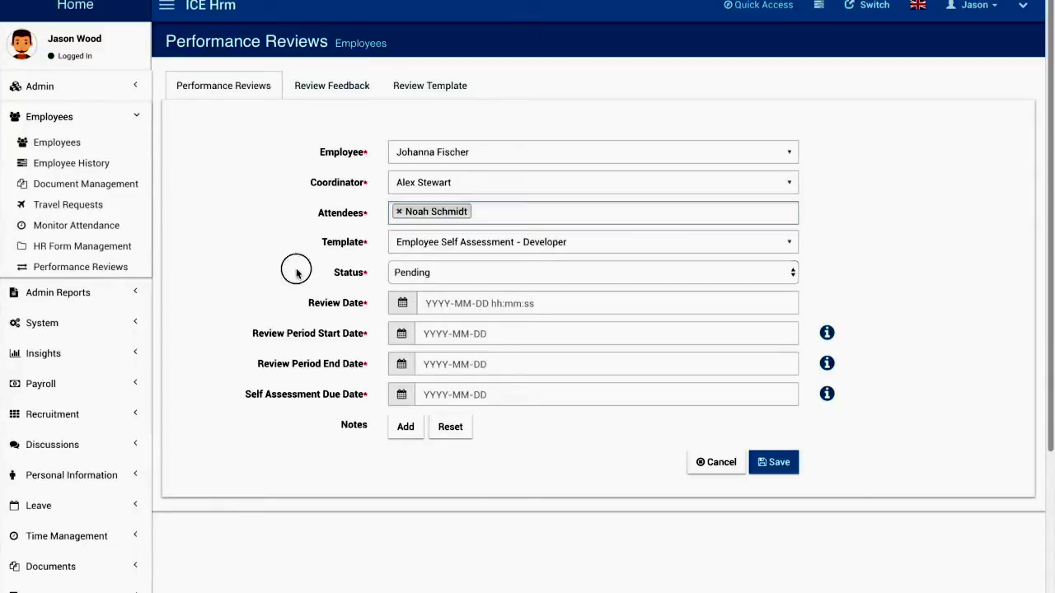
pyautogui.click(426, 278)
pyautogui.click(414, 278)
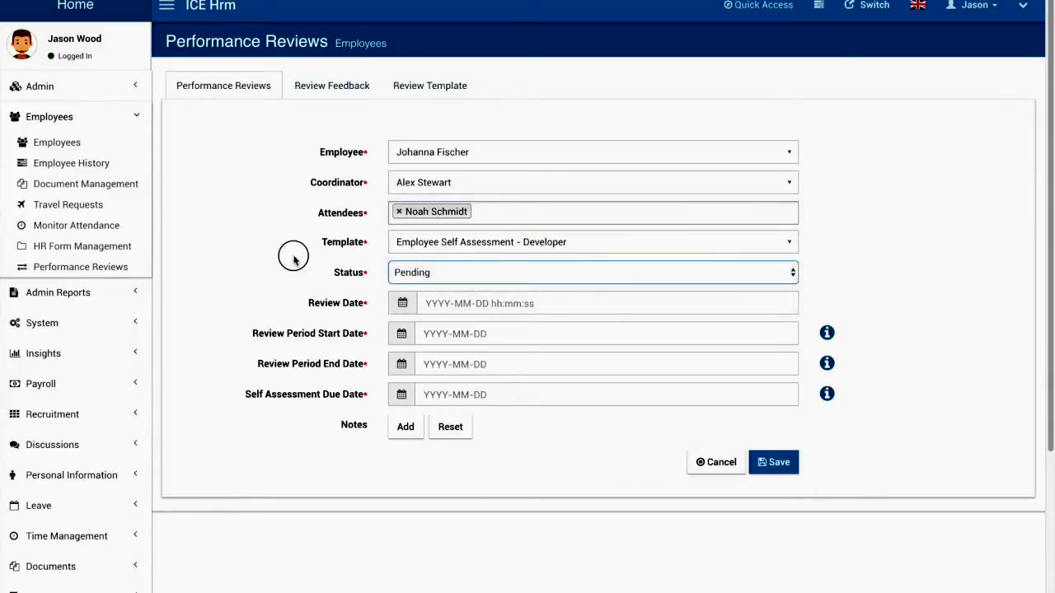
pyautogui.scroll(-1, 346, 305)
pyautogui.click(409, 294)
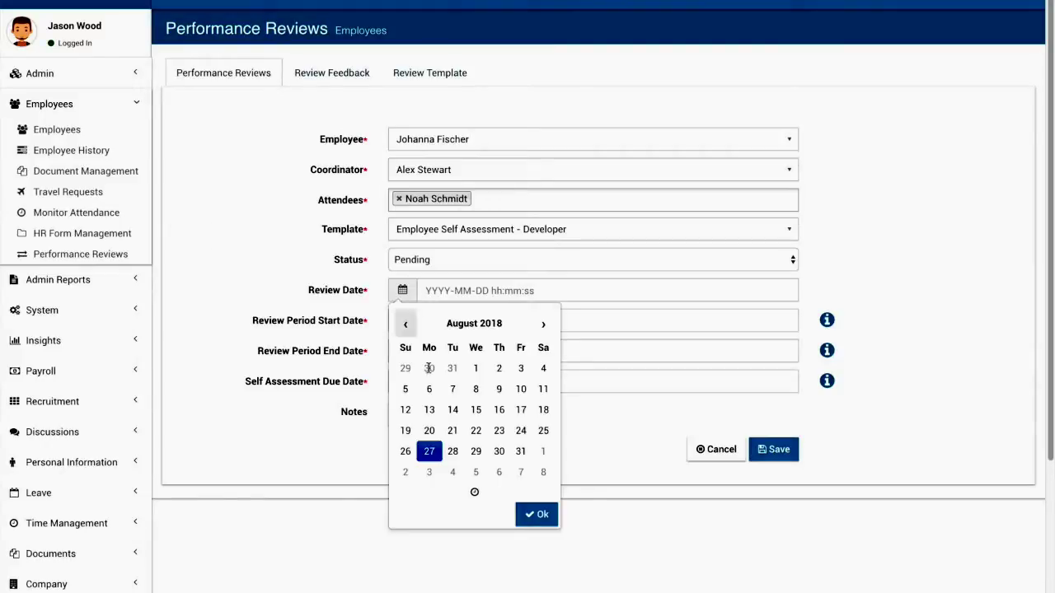
pyautogui.click(521, 452)
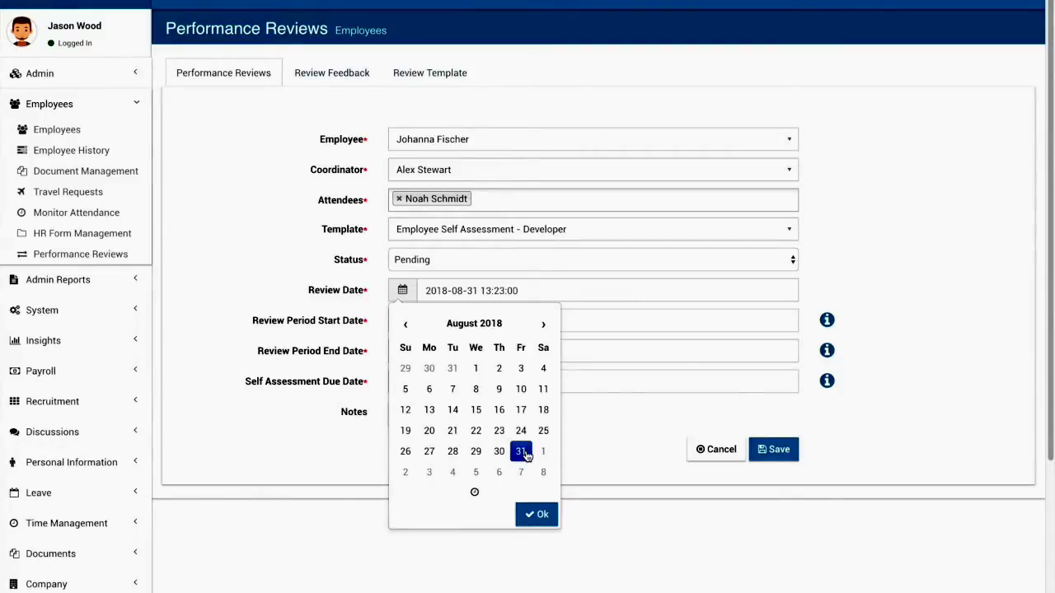
pyautogui.click(223, 242)
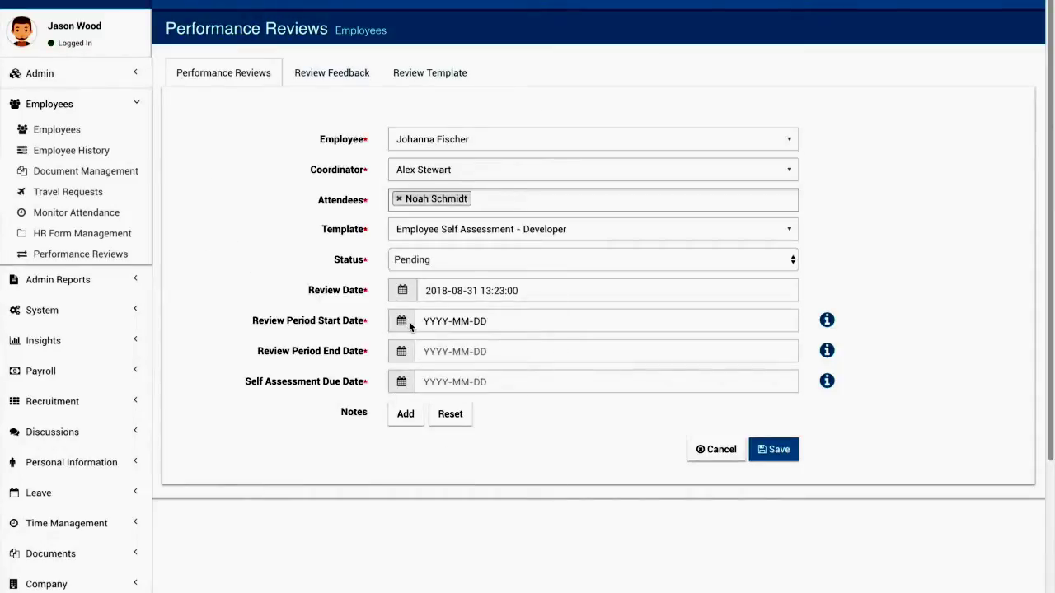
# - Set the review period to start on 2018-06-01 and end on 2018-08-31
pyautogui.click(403, 323)
pyautogui.click(410, 502)
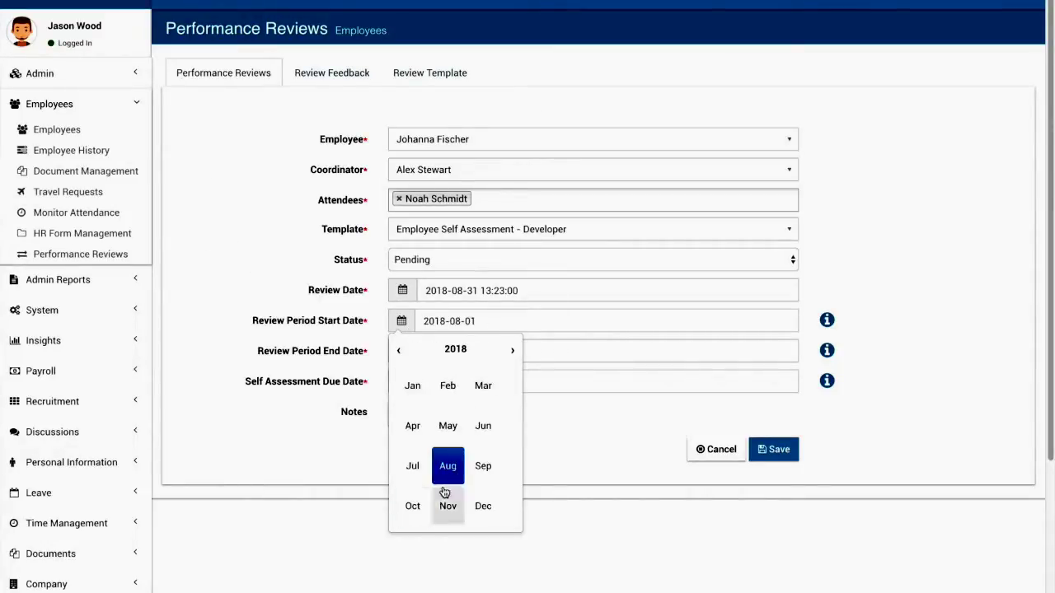
pyautogui.click(483, 429)
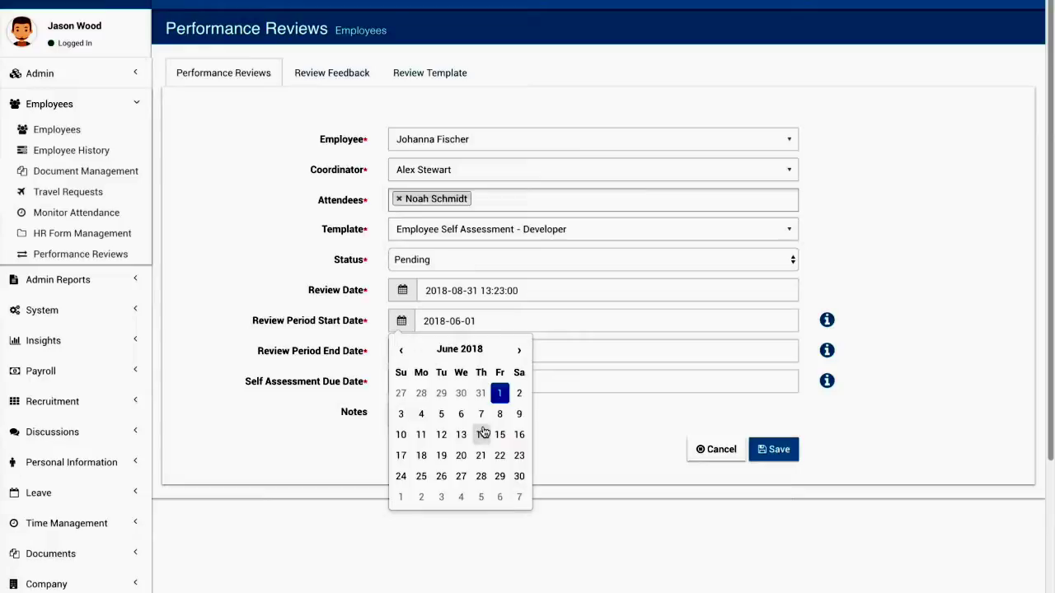
pyautogui.click(497, 397)
pyautogui.click(408, 348)
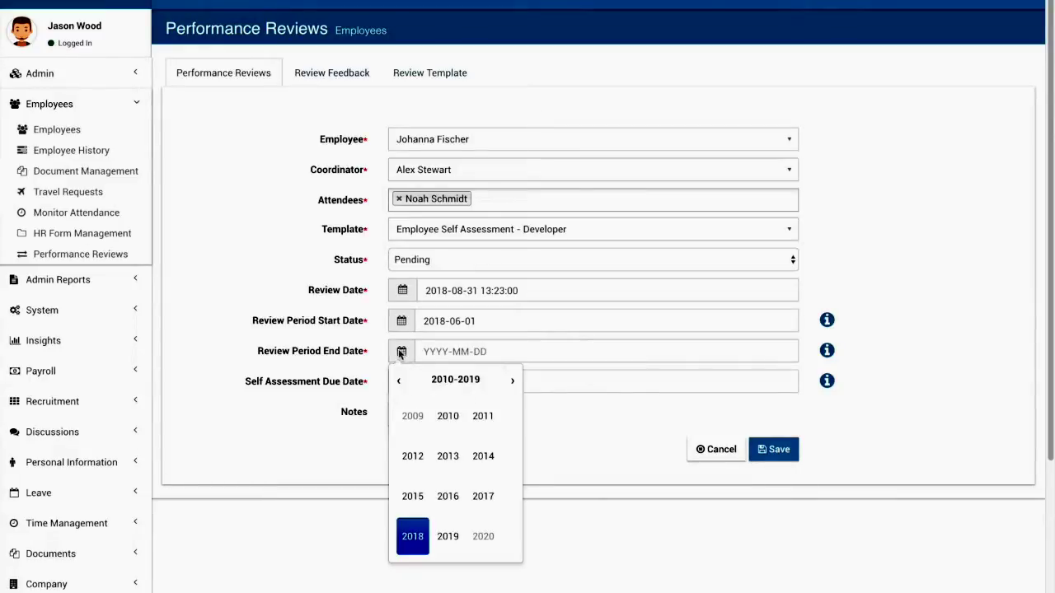
pyautogui.click(415, 536)
pyautogui.click(449, 513)
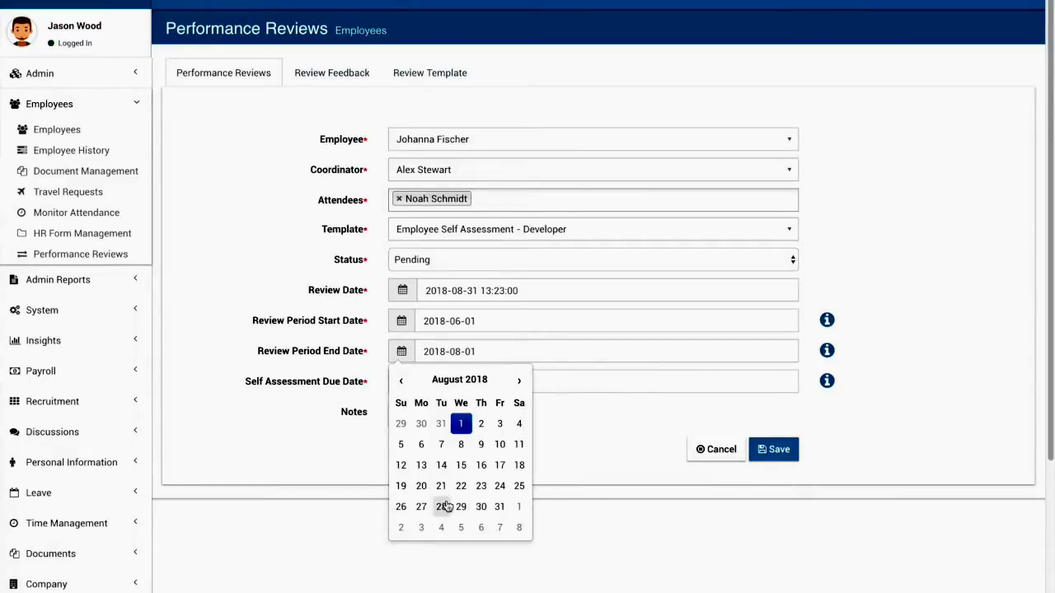
pyautogui.click(484, 506)
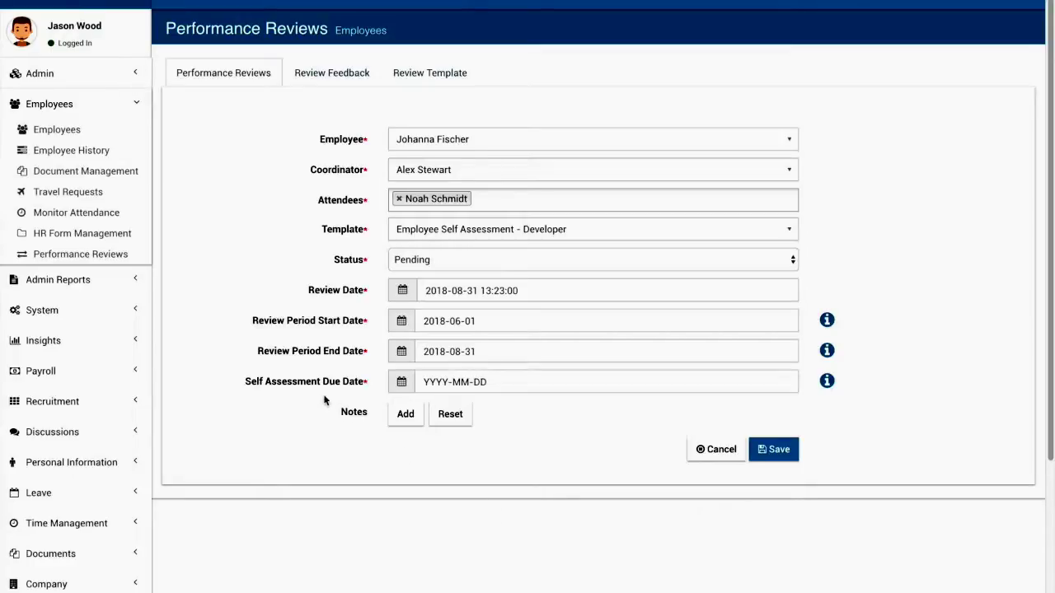
# - Set the self assessment due date to 2018-08-29 and save the performance review
pyautogui.click(401, 384)
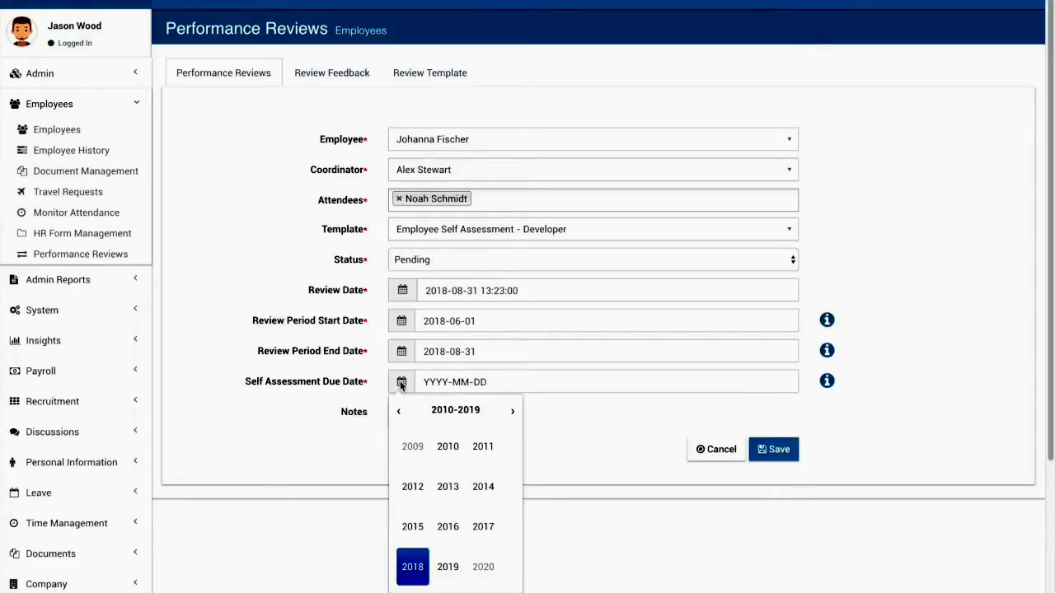
pyautogui.click(416, 567)
pyautogui.click(449, 529)
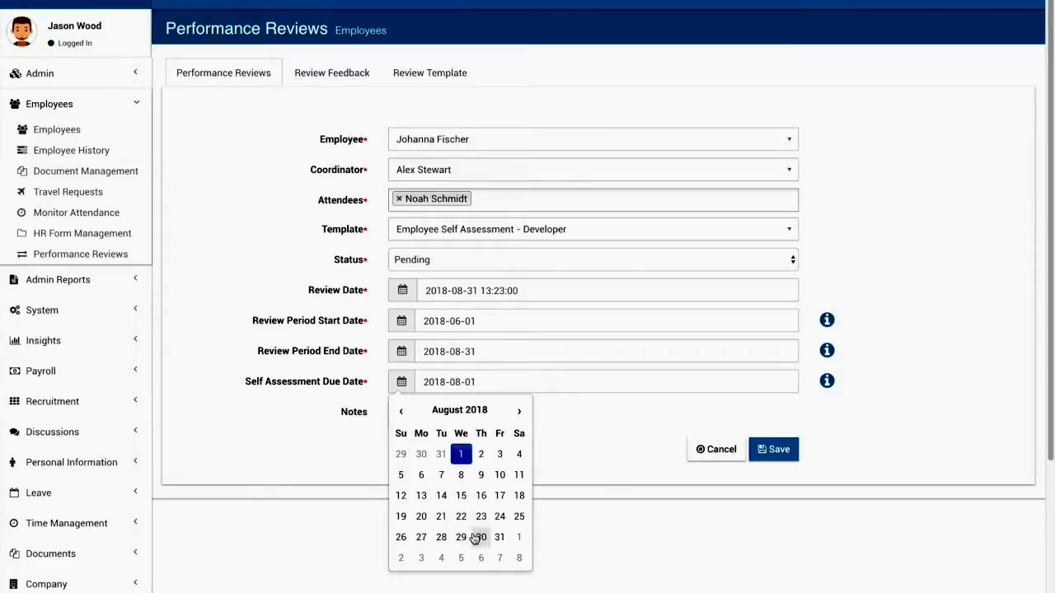
pyautogui.click(464, 537)
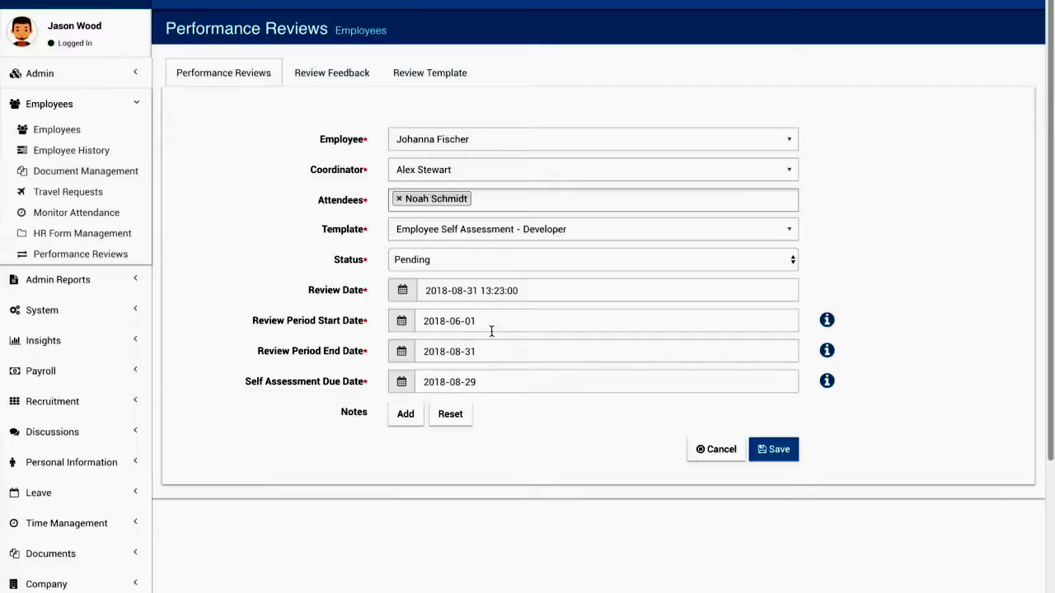
pyautogui.click(778, 452)
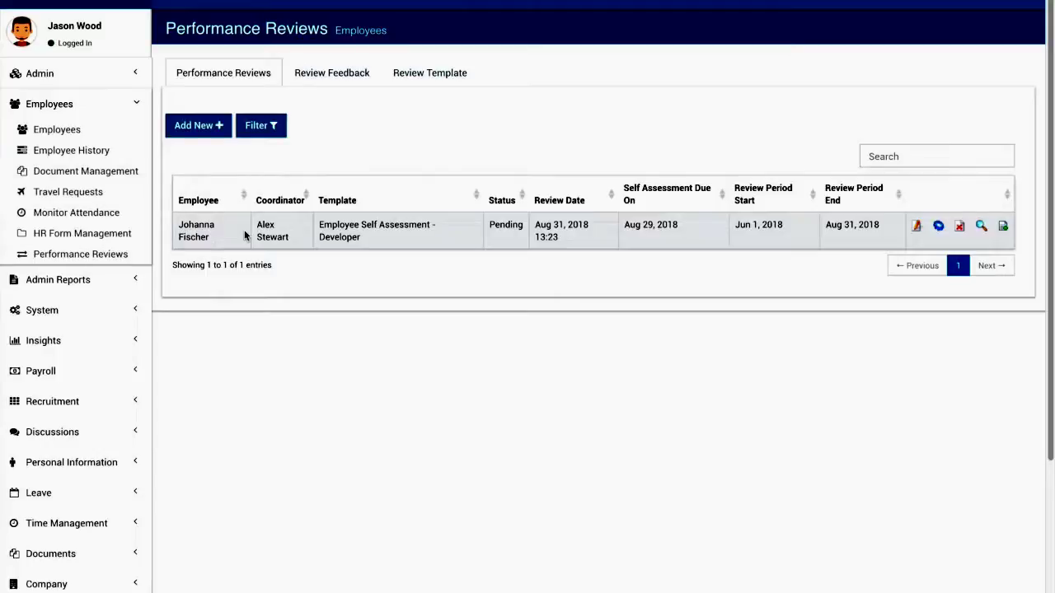
# - Switch to the reviewed employee's profile from the employee list
pyautogui.scroll(1, 372, 203)
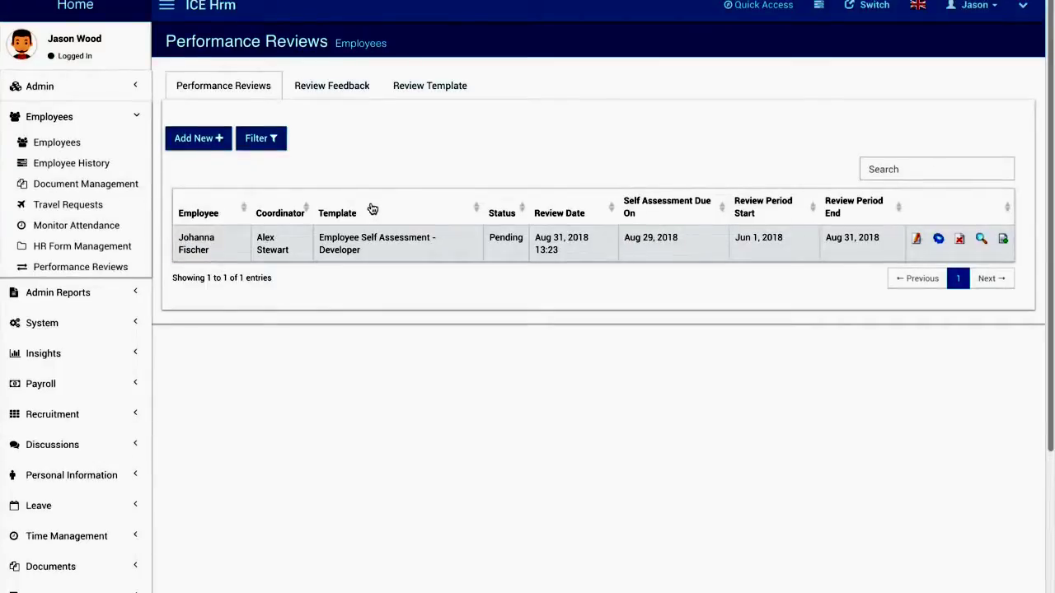
pyautogui.click(74, 146)
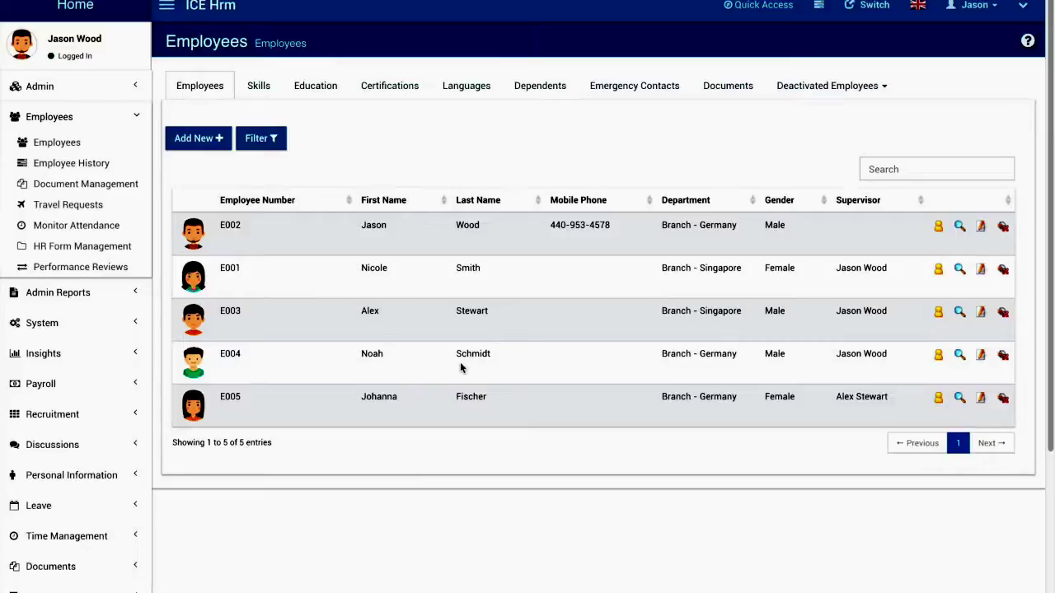
pyautogui.click(940, 400)
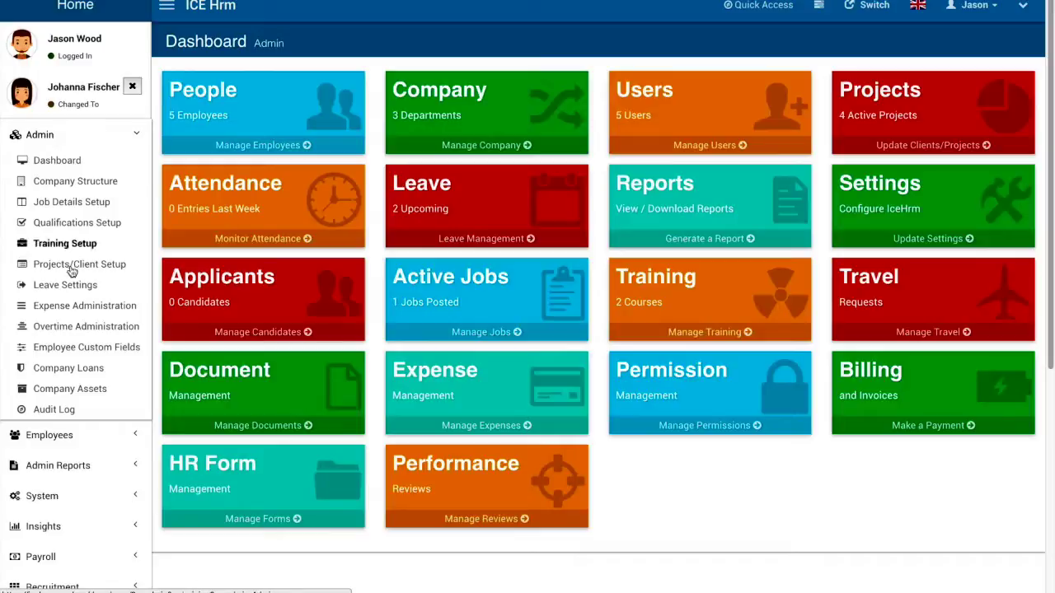
# - Open the pending Employee Self Assessment - Developer form from the employee's performance reviews for editing
pyautogui.click(59, 135)
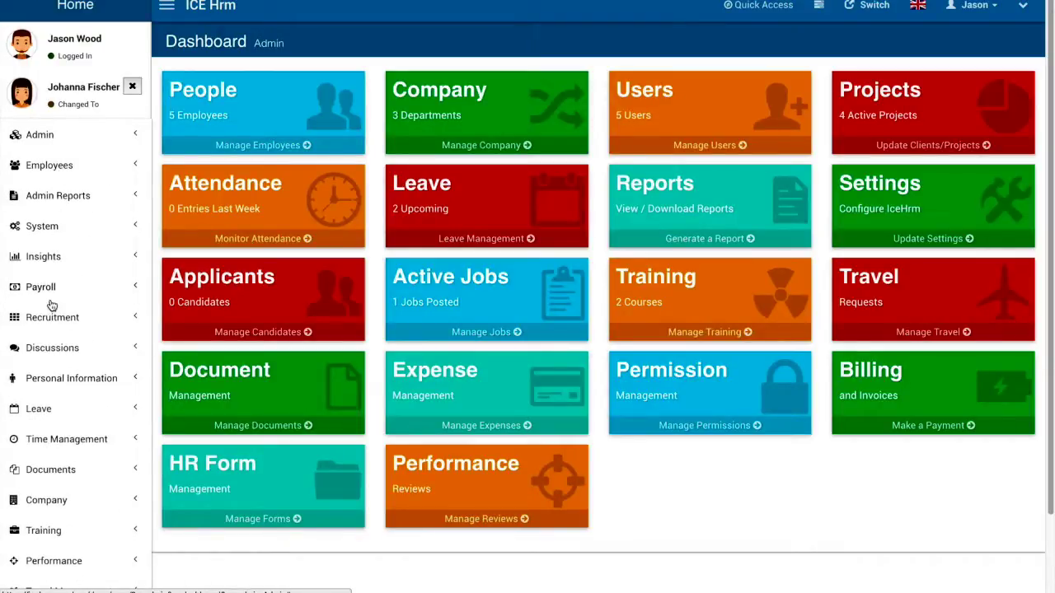
pyautogui.scroll(-1, 75, 416)
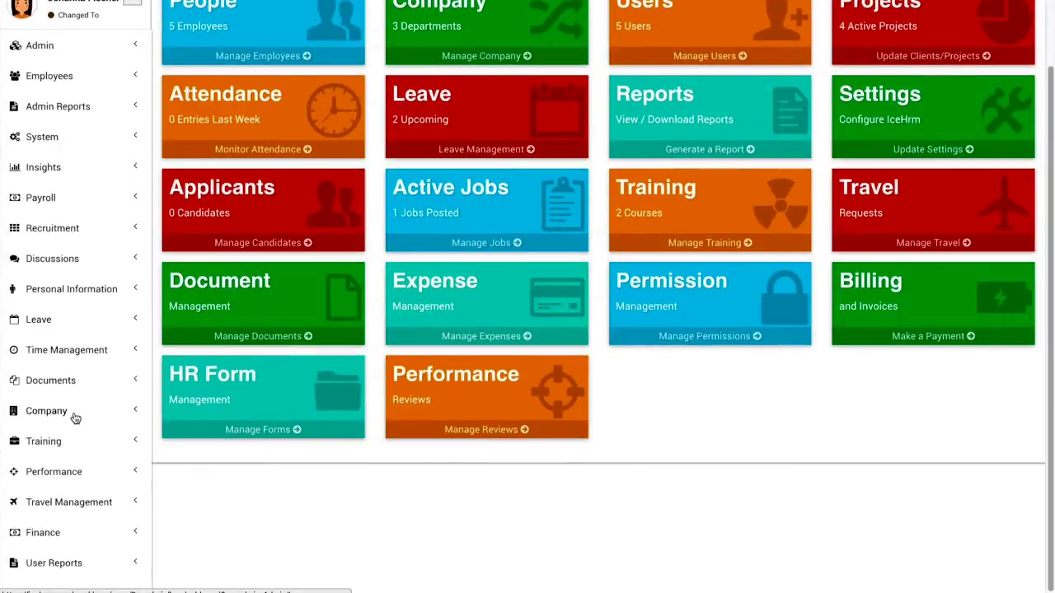
pyautogui.click(69, 473)
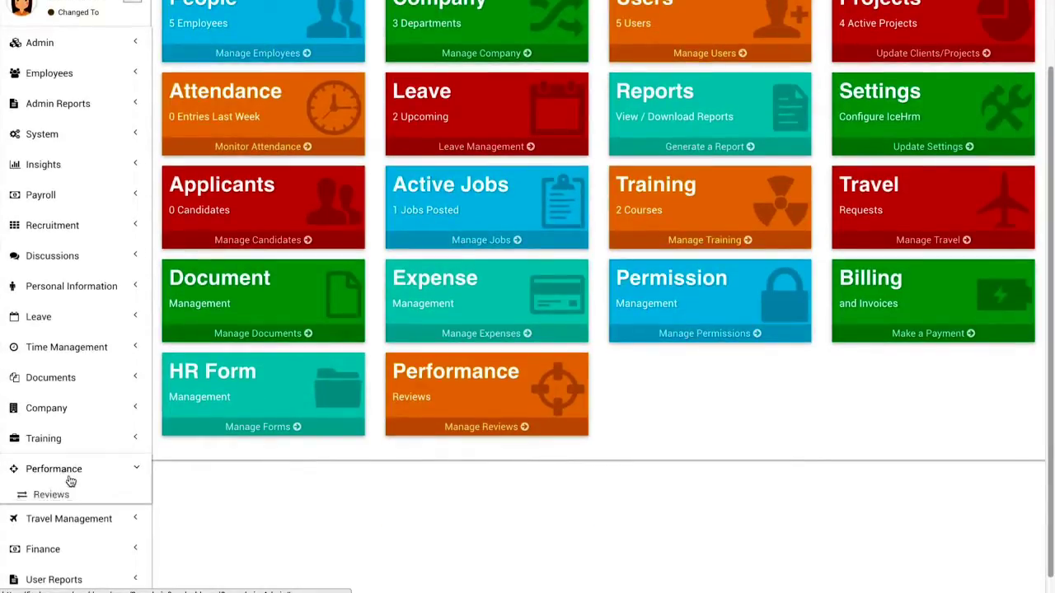
pyautogui.click(52, 495)
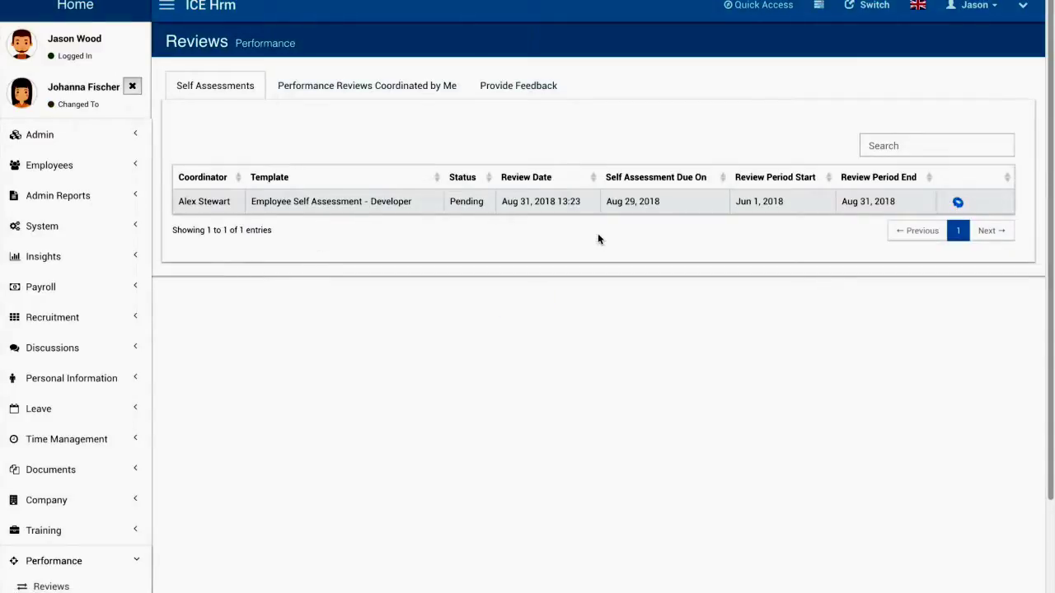
pyautogui.click(960, 203)
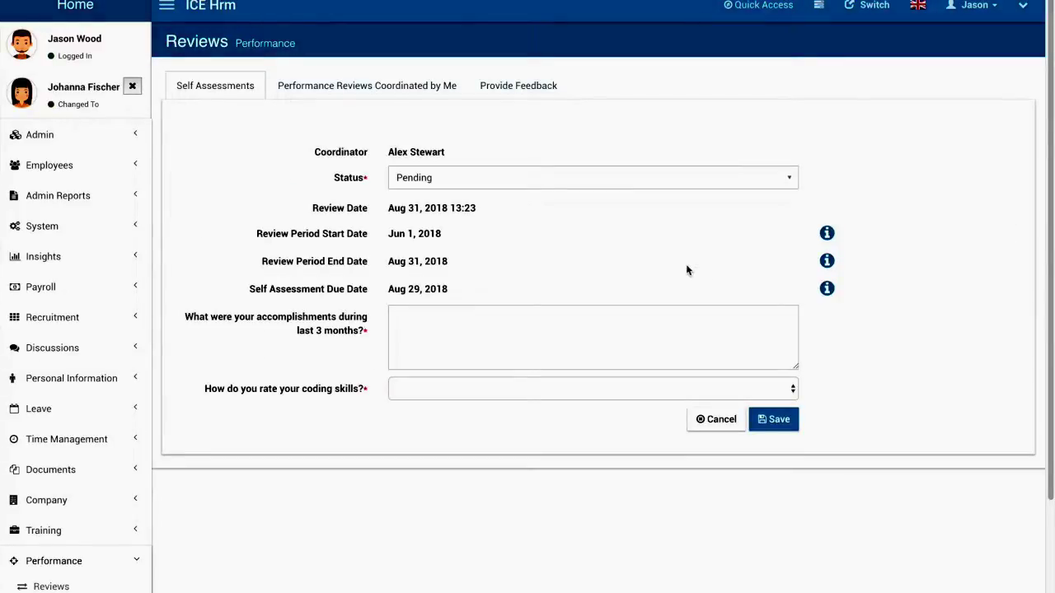
# - Answer the accomplishments question with "Achieved something good", rate the coding skills 4, and save the self assessment
pyautogui.click(394, 330)
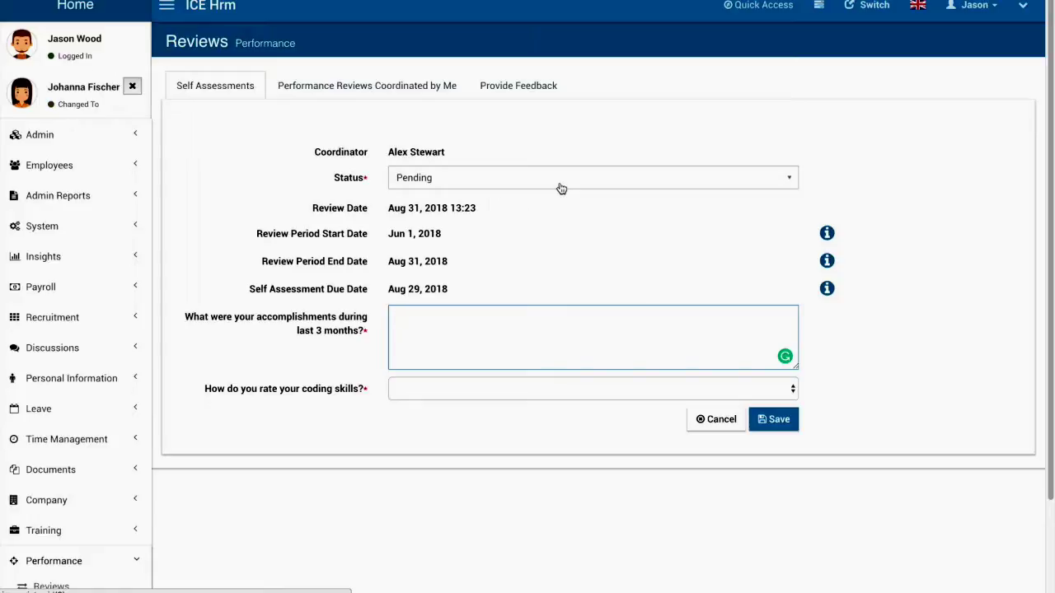
pyautogui.write('Achieved something good')
pyautogui.click(418, 391)
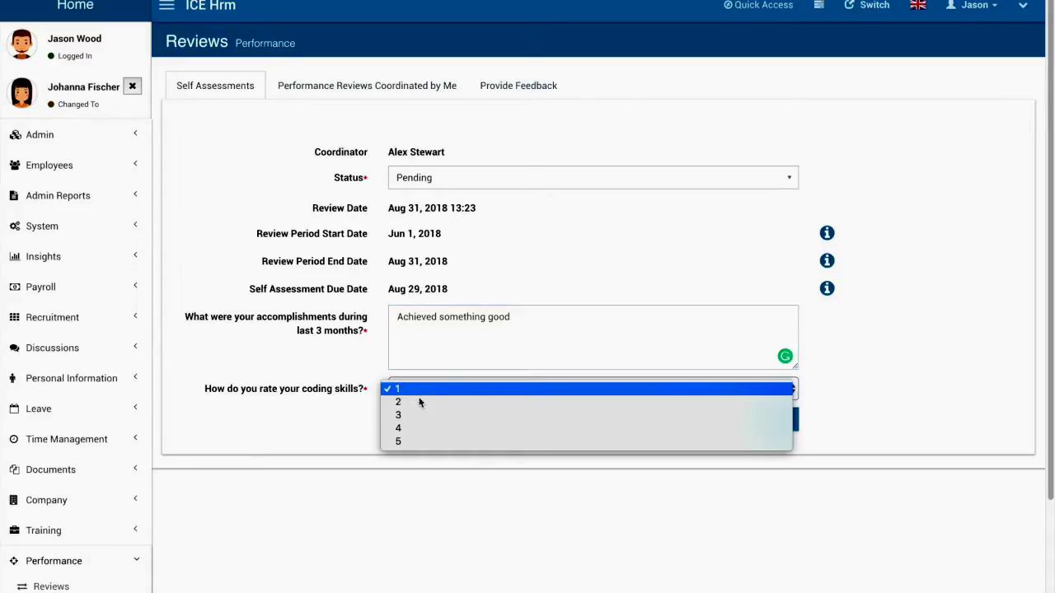
pyautogui.click(417, 429)
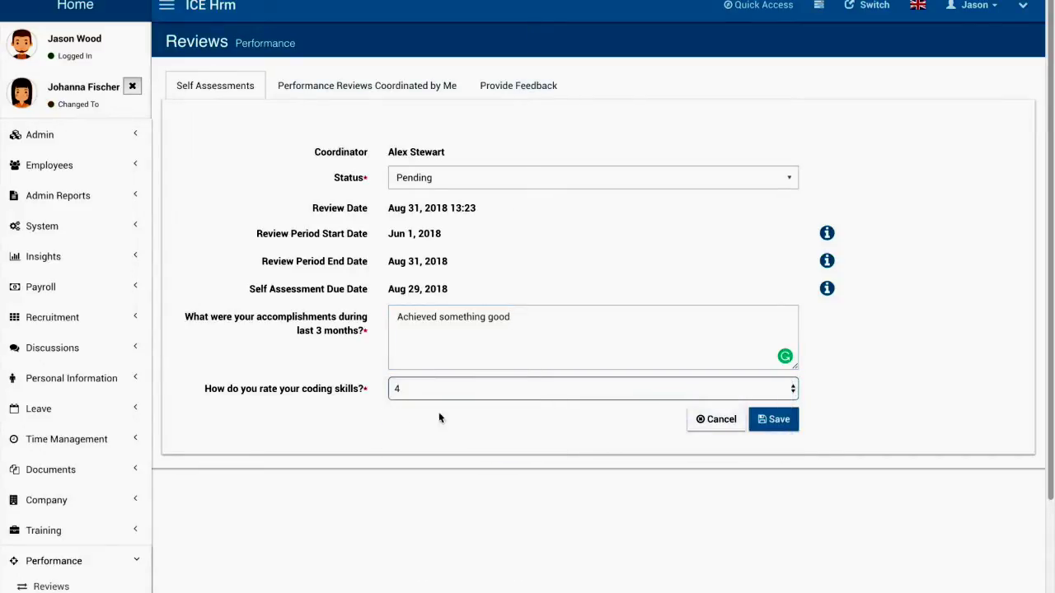
pyautogui.click(771, 420)
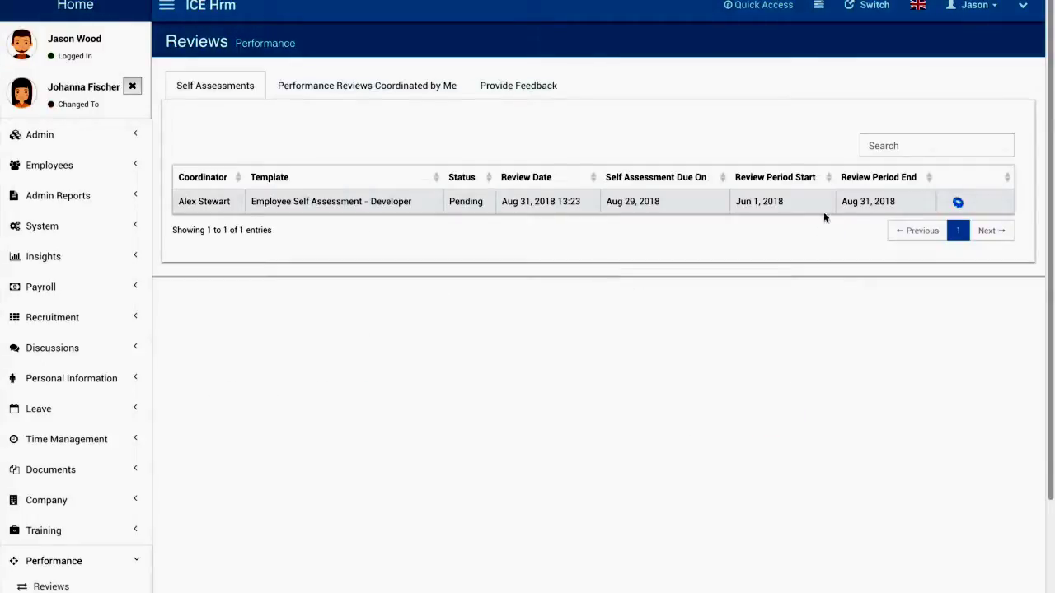
# - Reopen the Employee Self Assessment - Developer form, set its status to Submitted, and save it
pyautogui.click(957, 202)
pyautogui.click(432, 179)
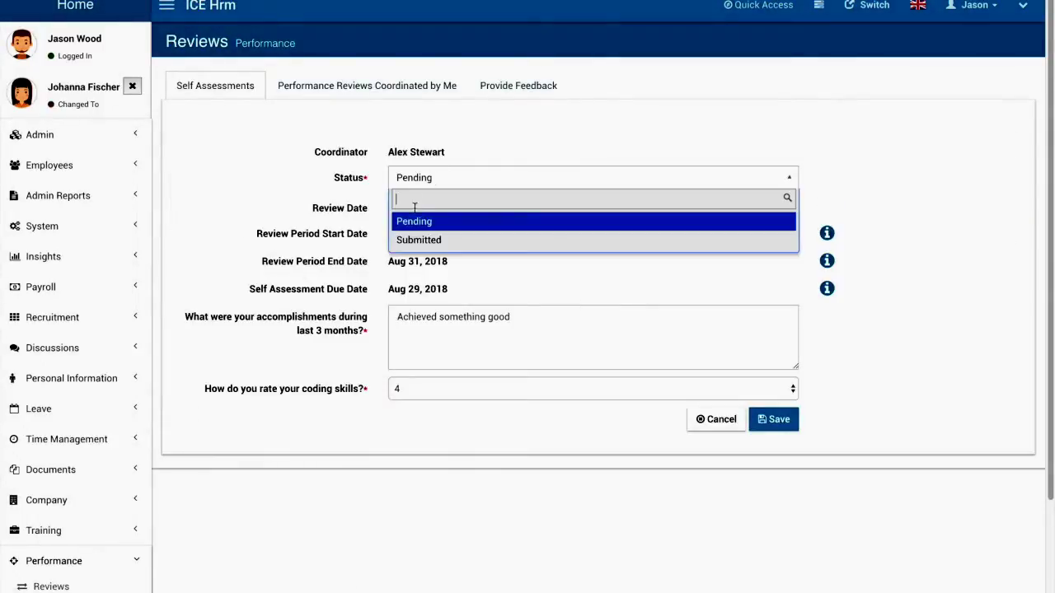
pyautogui.click(409, 240)
pyautogui.click(772, 420)
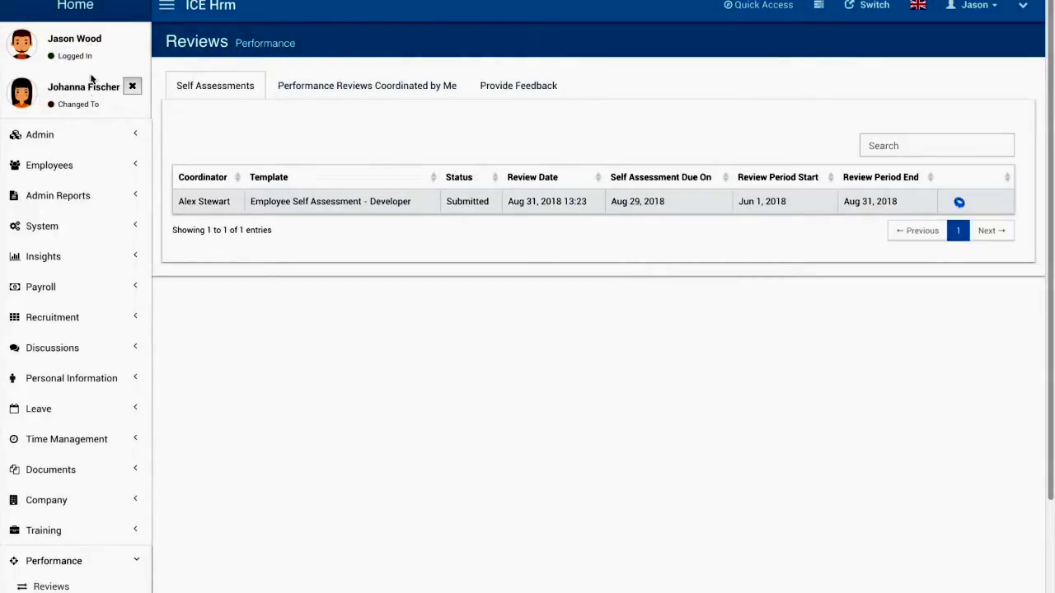
# - Leave the reviewed employee's profile and switch to the review coordinator's profile from the employee list
pyautogui.click(131, 87)
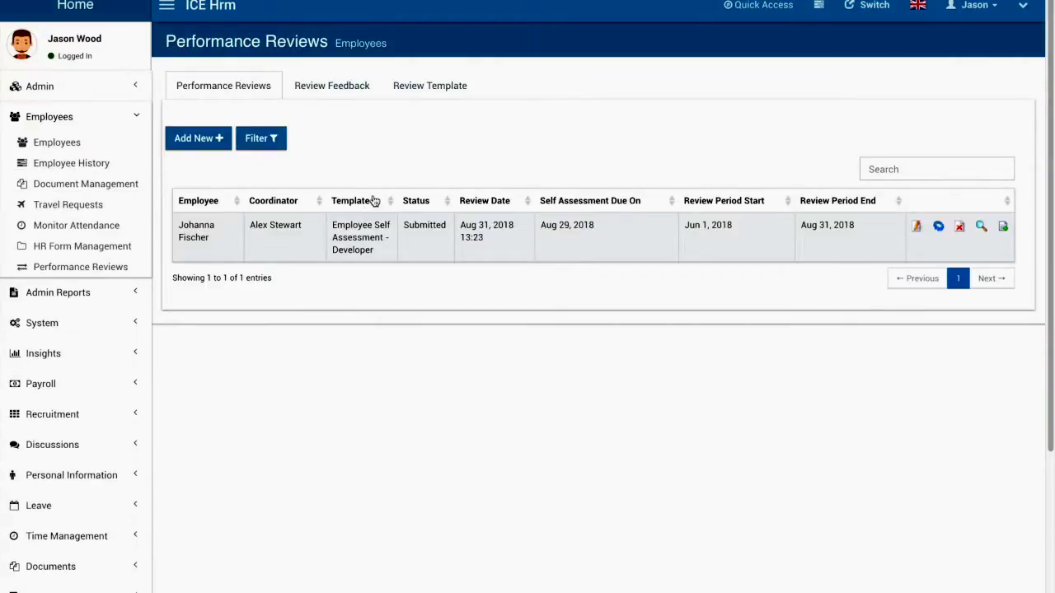
pyautogui.click(70, 144)
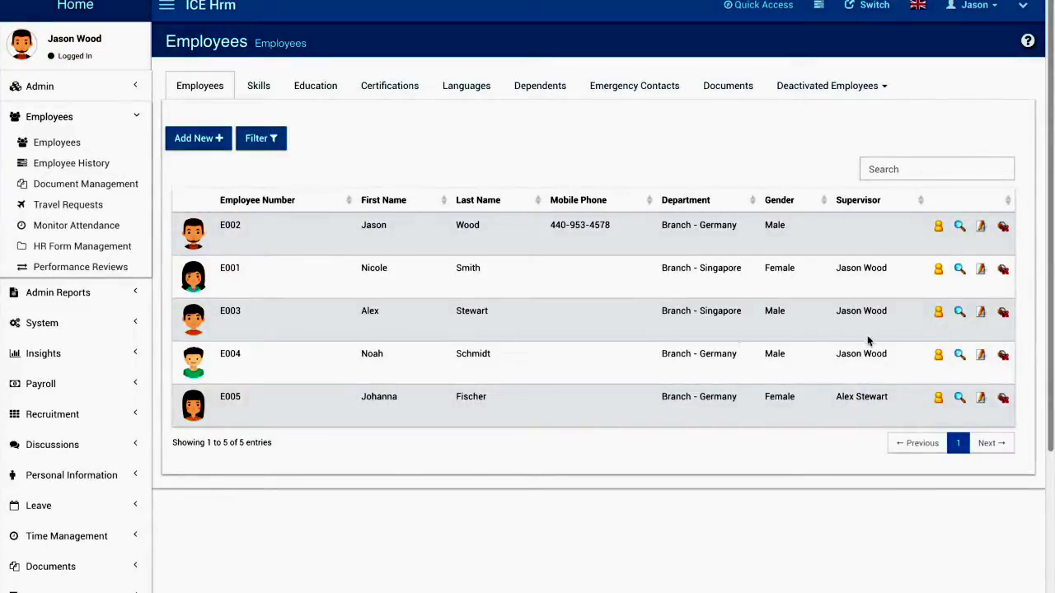
pyautogui.click(939, 318)
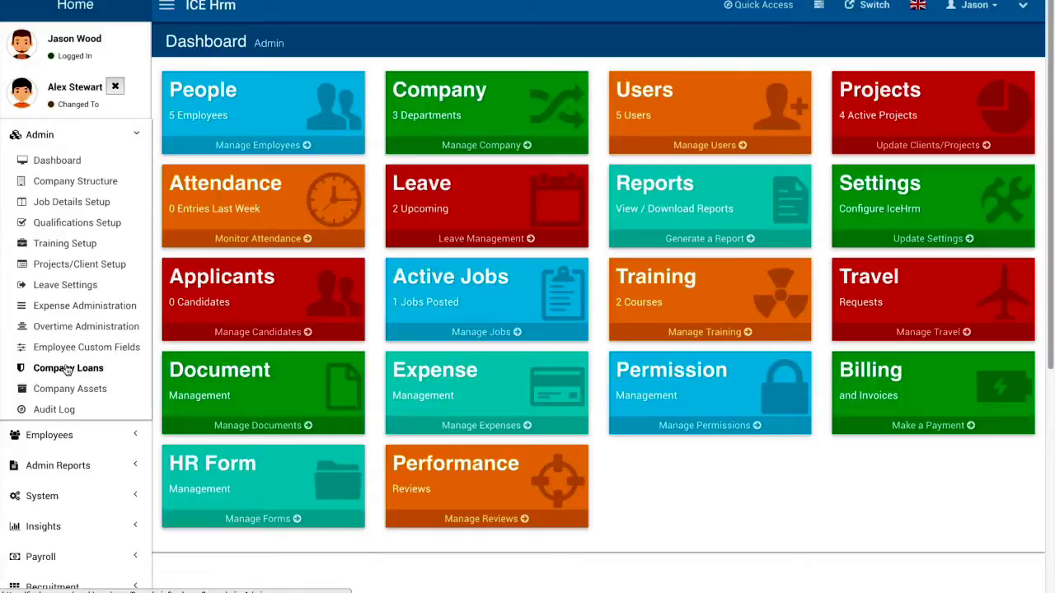
# - Check the performance review's entry in the employee performance reviews administration
pyautogui.click(65, 142)
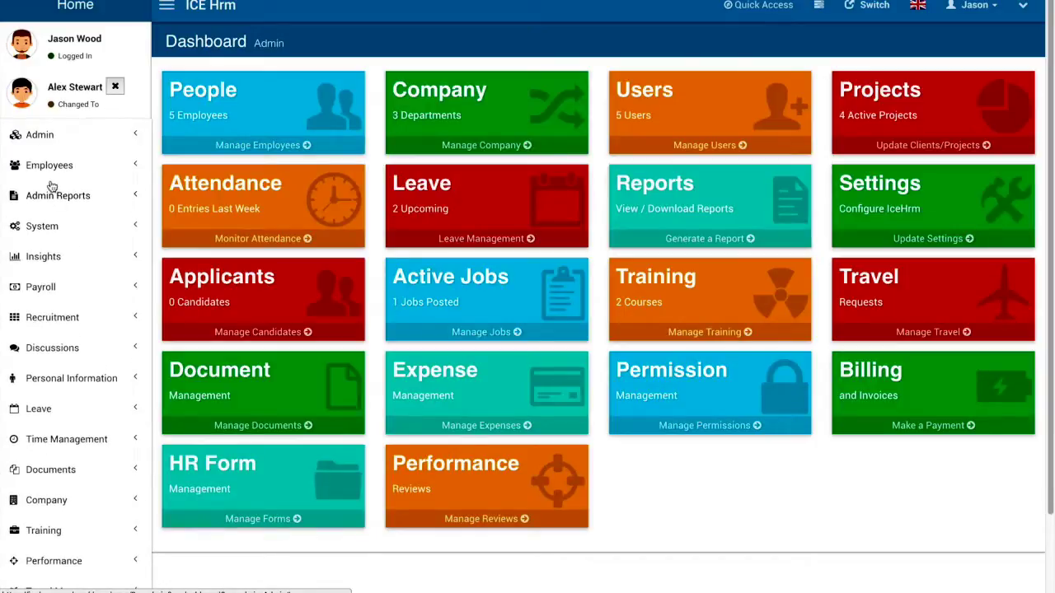
pyautogui.click(58, 188)
pyautogui.click(80, 317)
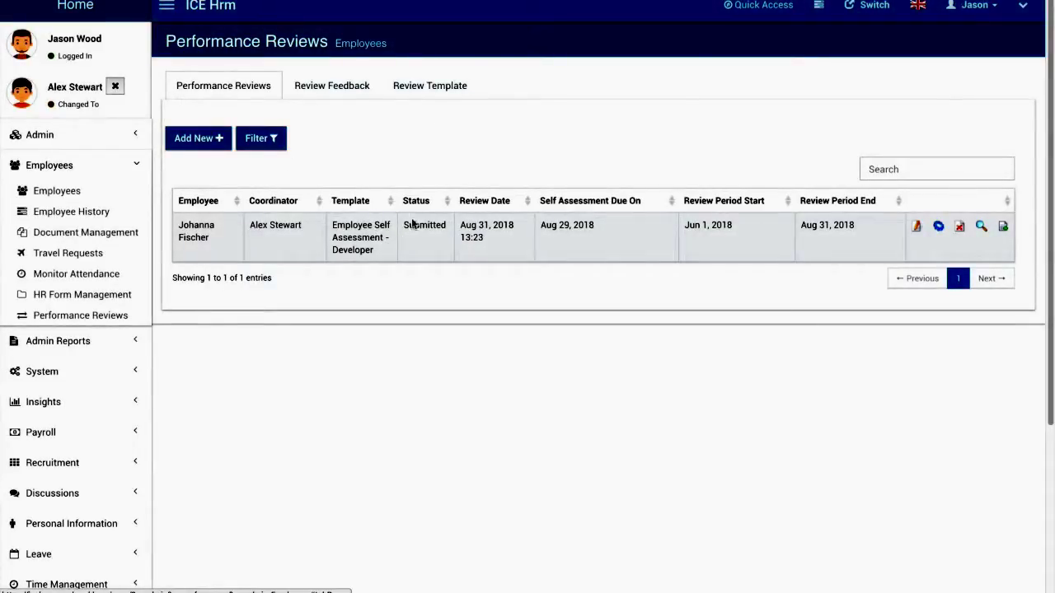
# - View the submitted Employee Self Assessment - Developer review among the performance reviews coordinated by the current profile
pyautogui.scroll(-2, 89, 407)
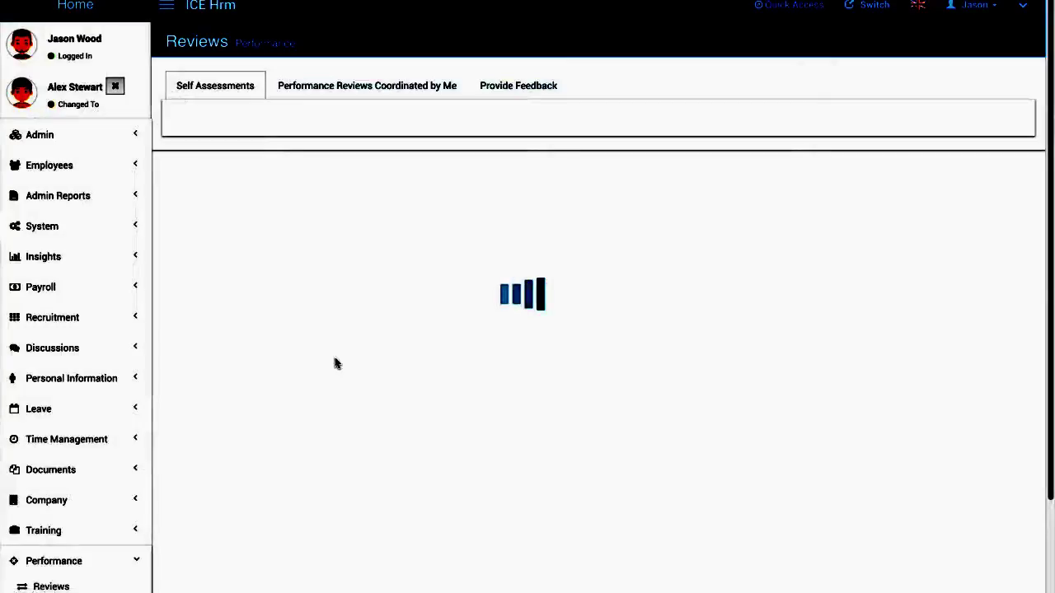
pyautogui.click(394, 85)
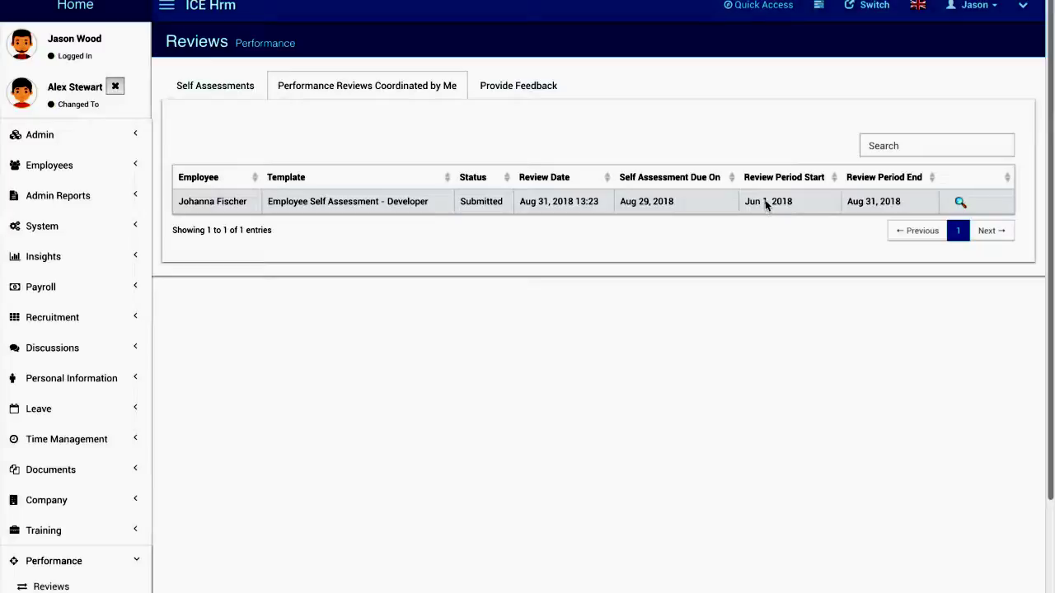
pyautogui.click(960, 202)
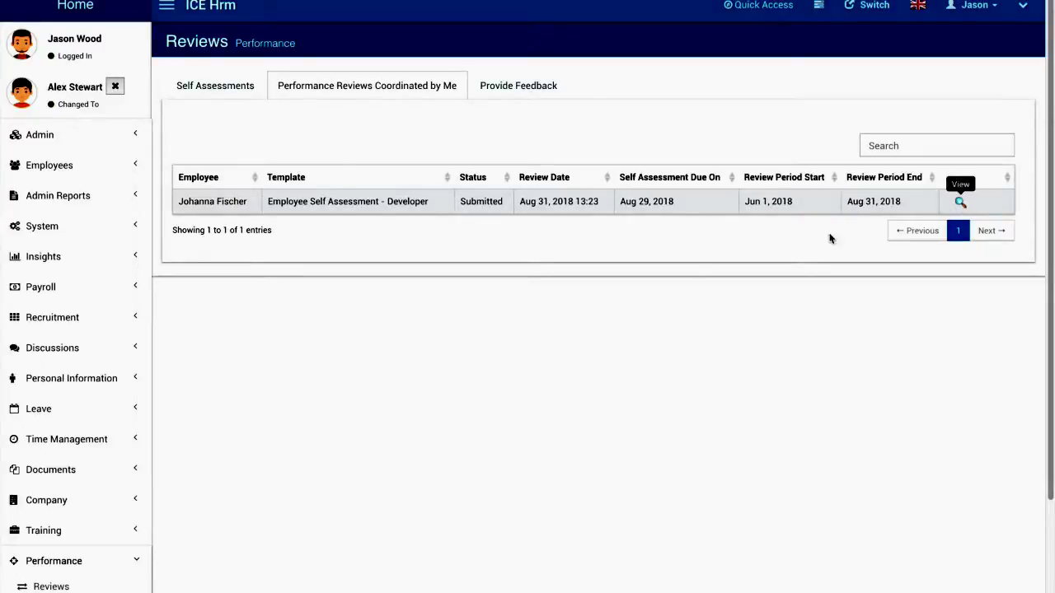
pyautogui.scroll(-2, 440, 313)
pyautogui.scroll(2, 369, 369)
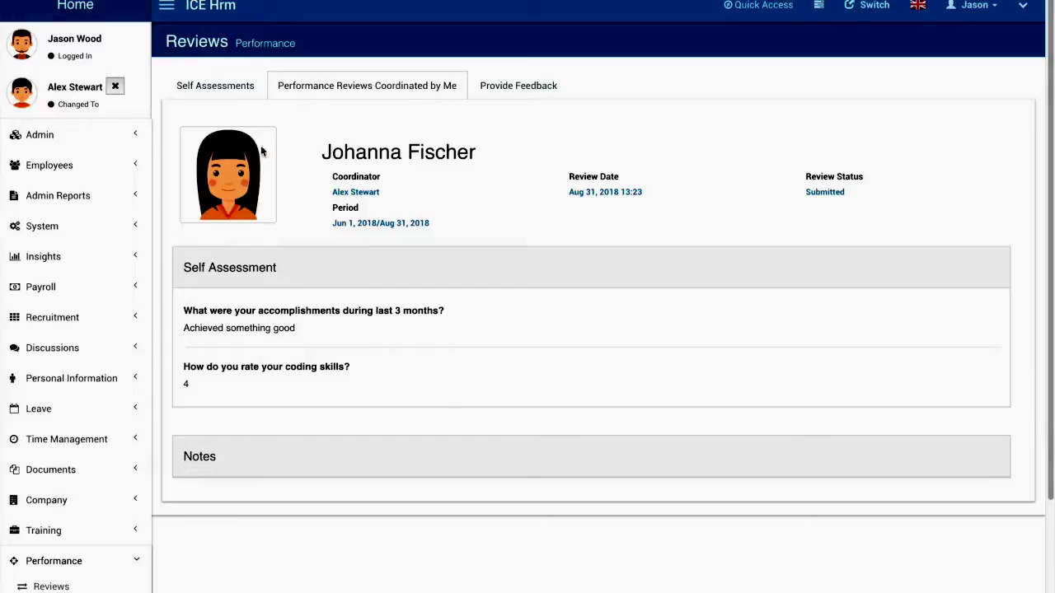
# - Look through the coordinator's self assessments, coordinated performance reviews and feedback requests
pyautogui.click(250, 88)
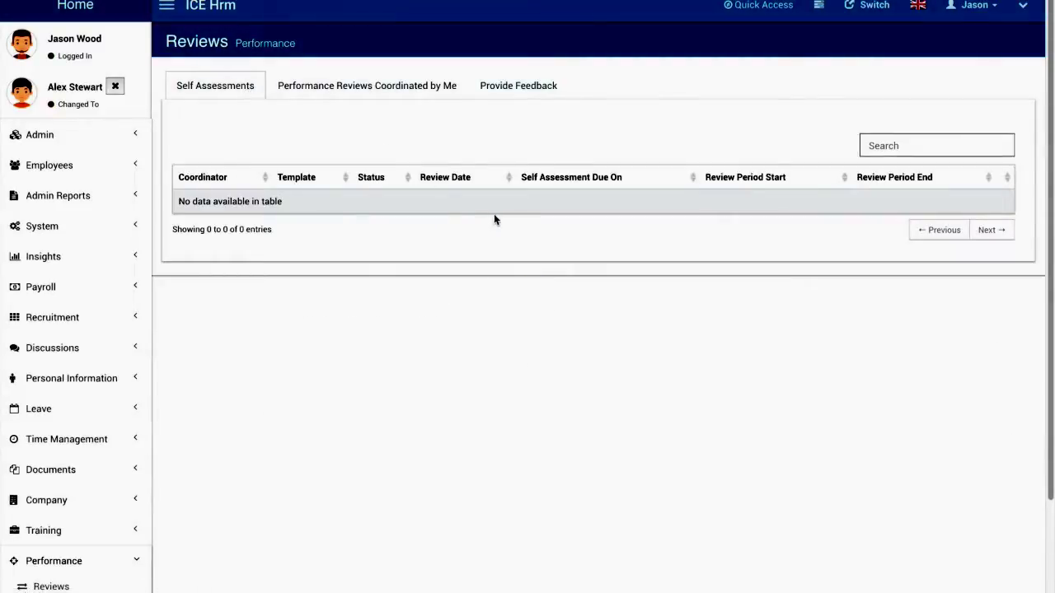
pyautogui.click(379, 80)
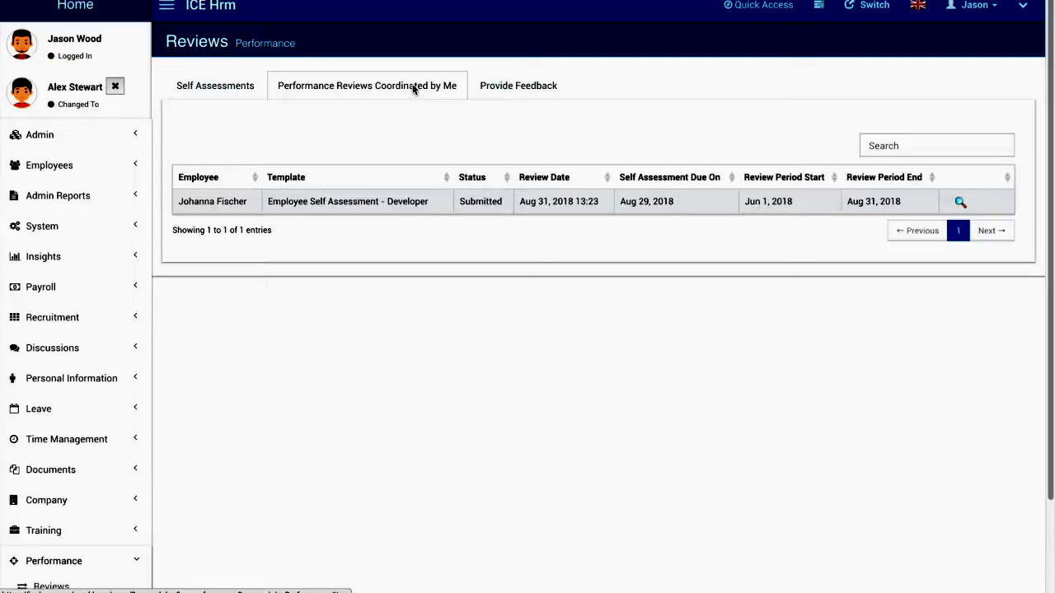
pyautogui.click(523, 85)
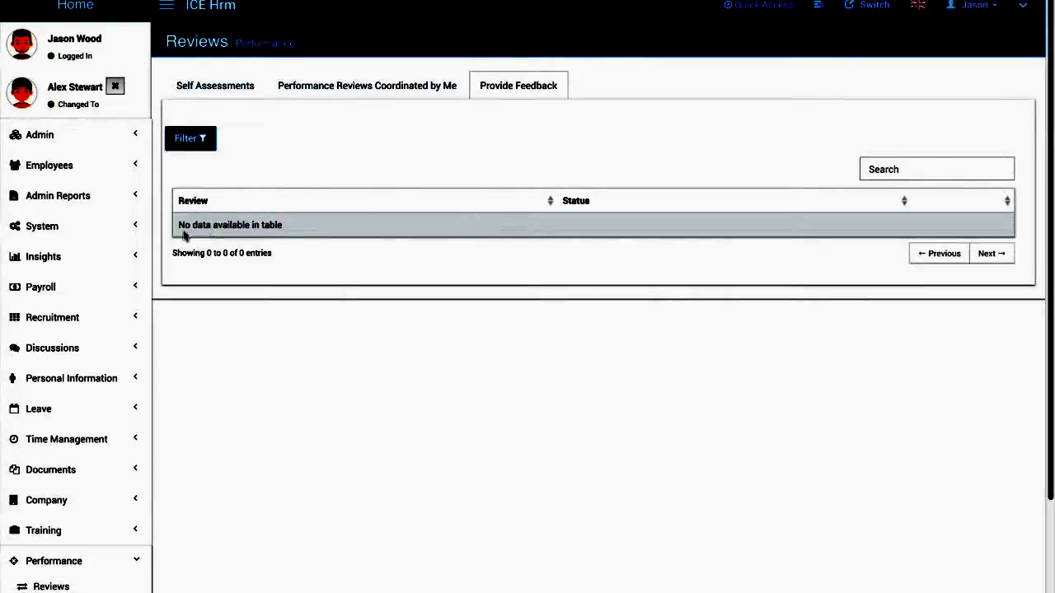
# - Return to the employee performance reviews administration
pyautogui.click(45, 138)
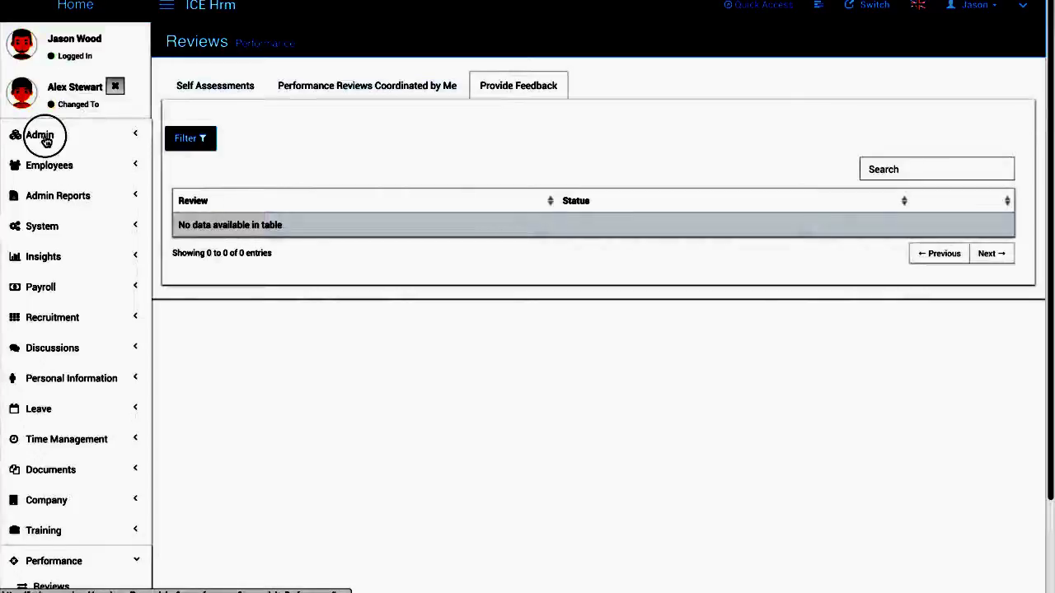
pyautogui.click(45, 138)
pyautogui.click(48, 164)
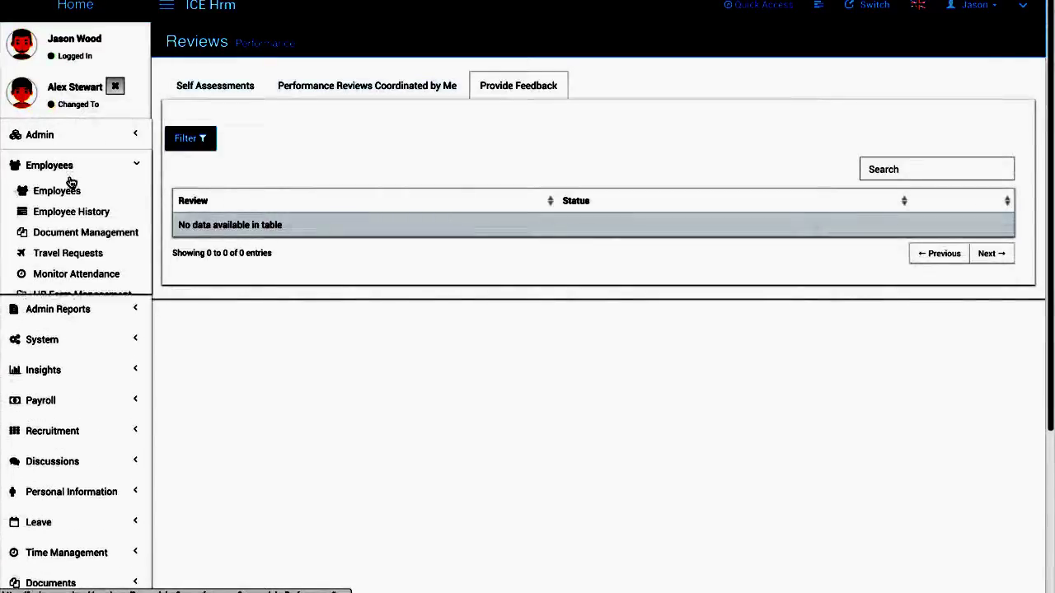
pyautogui.click(70, 319)
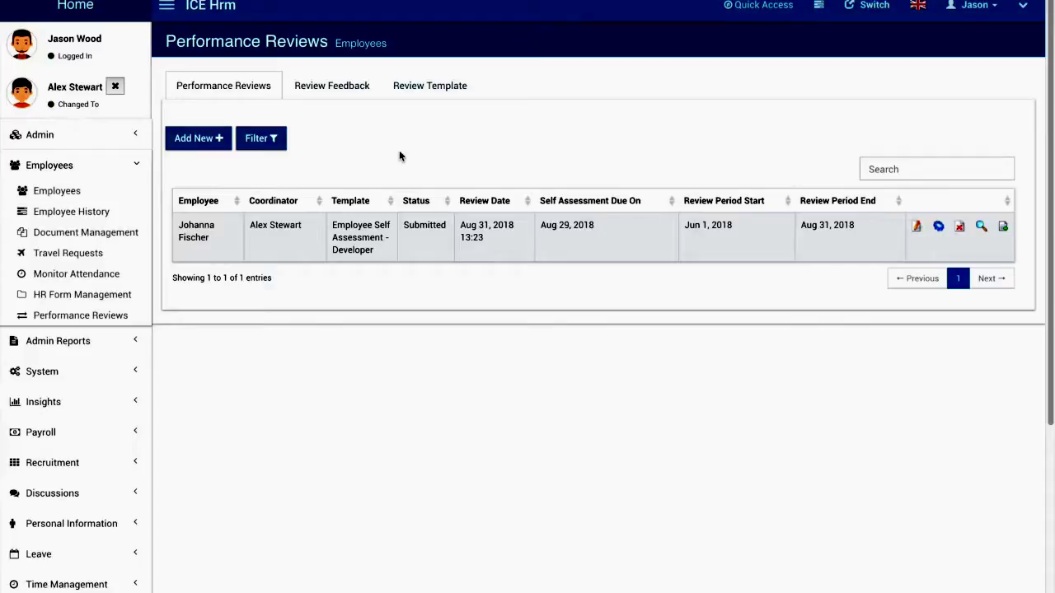
# - Examine the available review templates and return to the review feedback list
pyautogui.click(349, 88)
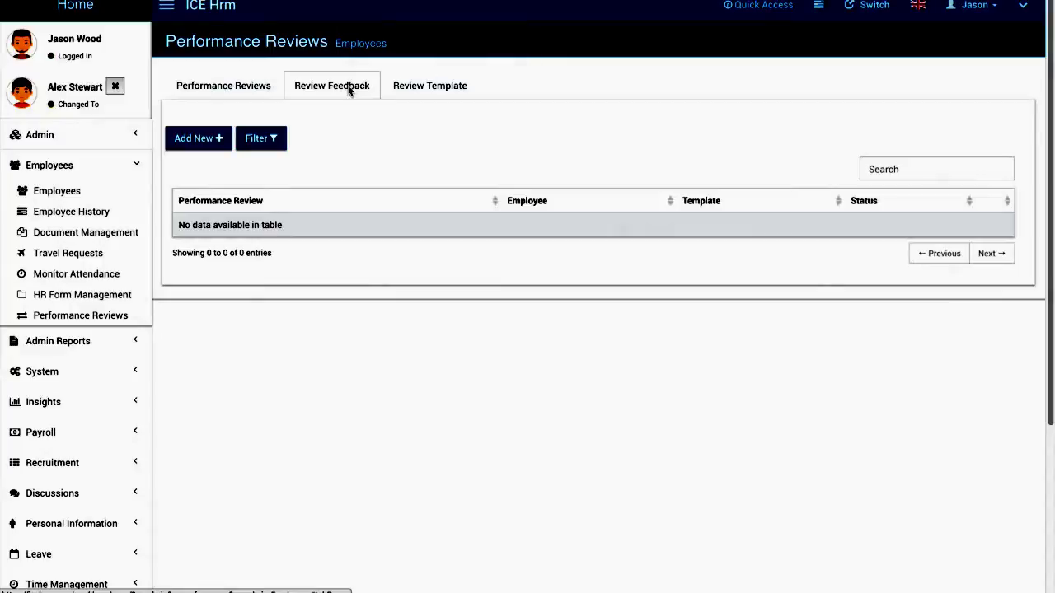
pyautogui.click(404, 85)
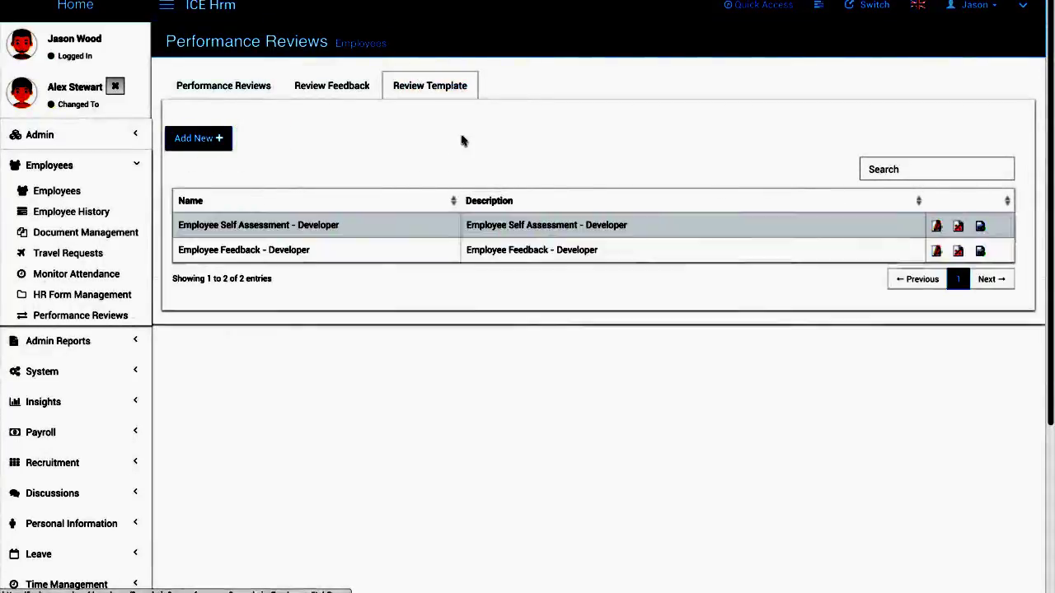
pyautogui.click(351, 89)
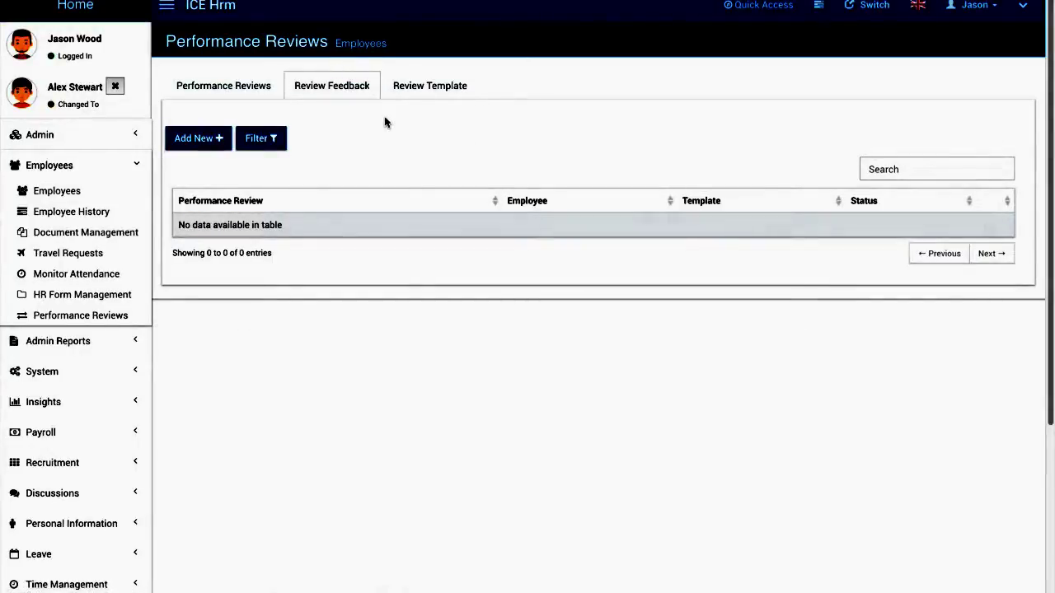
# - Start a feedback entry for the existing performance review, assigning the fourth listed employee and the Employee Feedback - Developer template
pyautogui.click(218, 139)
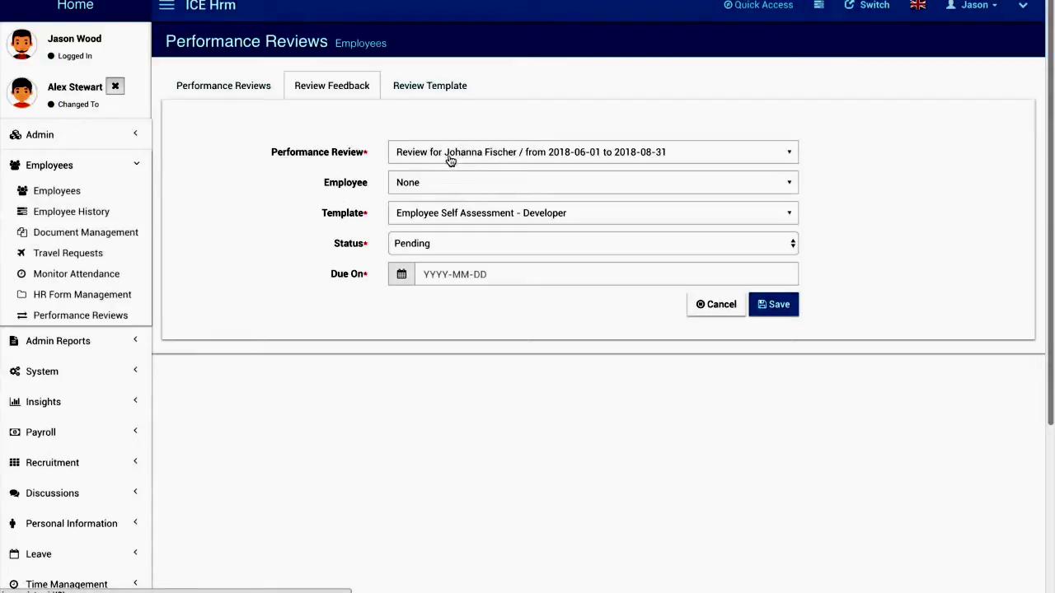
pyautogui.click(407, 188)
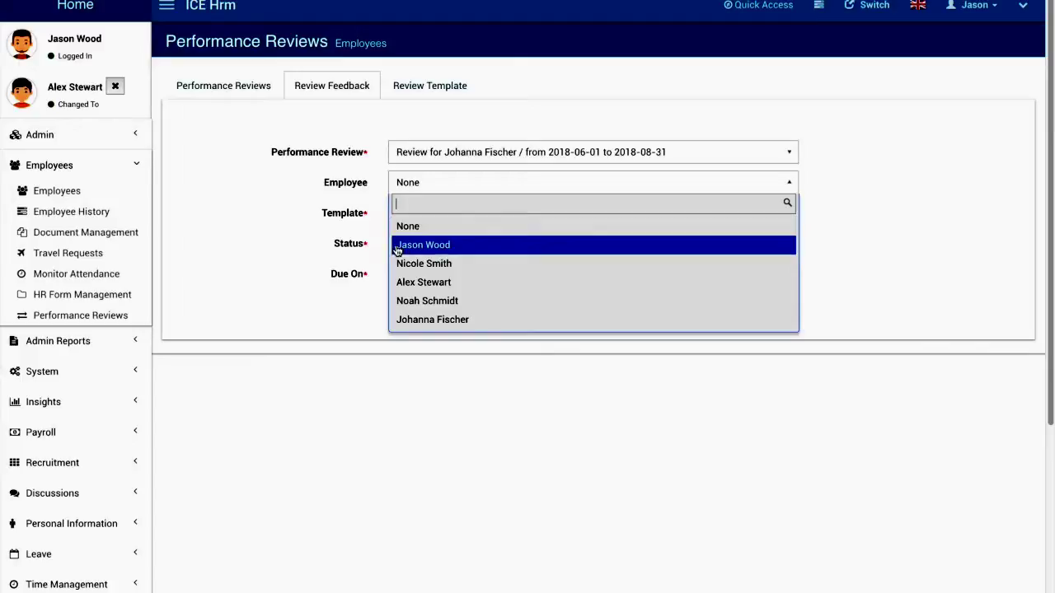
pyautogui.click(272, 224)
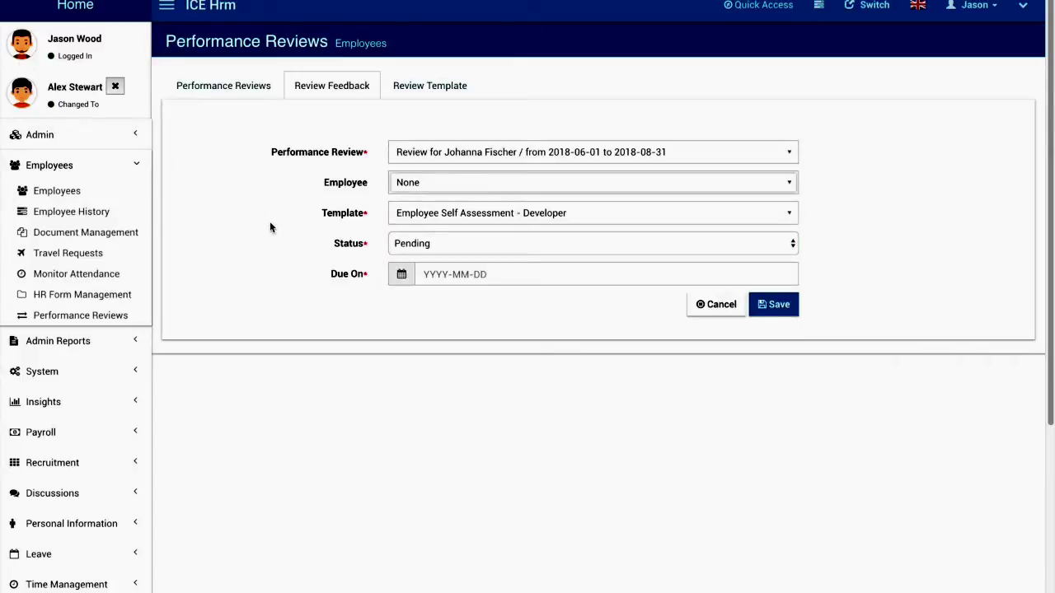
pyautogui.click(433, 187)
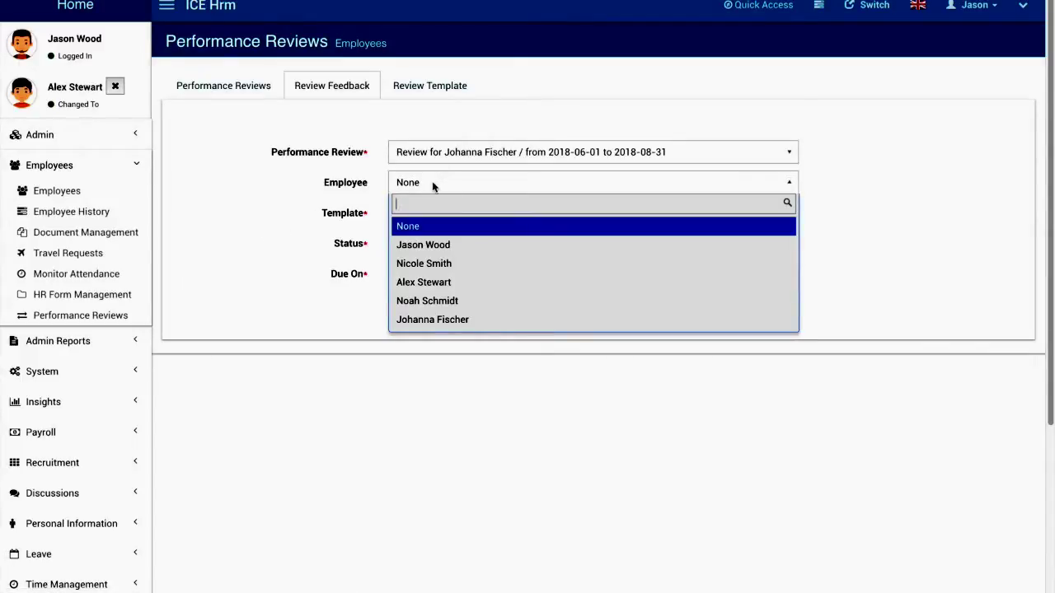
pyautogui.click(427, 305)
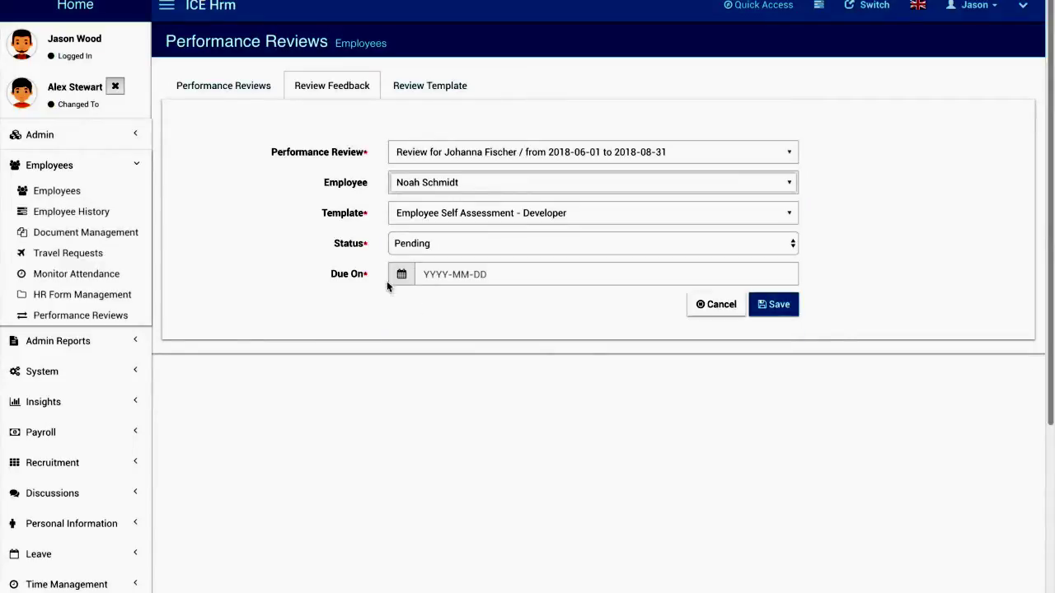
pyautogui.click(470, 219)
pyautogui.click(445, 275)
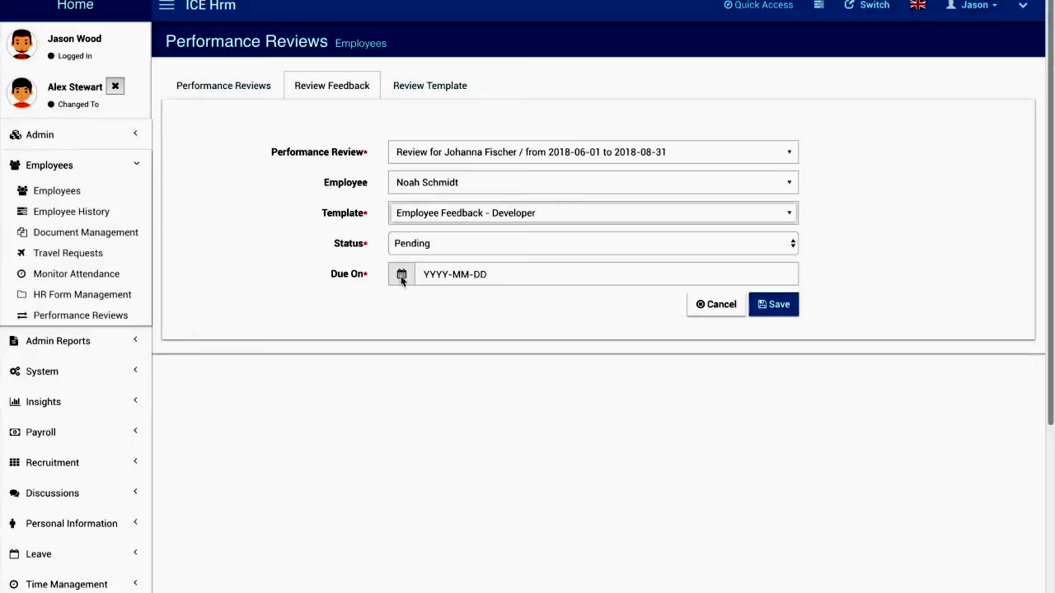
# - Set the feedback due date to 2018-08-29 and save the review feedback entry
pyautogui.click(401, 275)
pyautogui.click(415, 460)
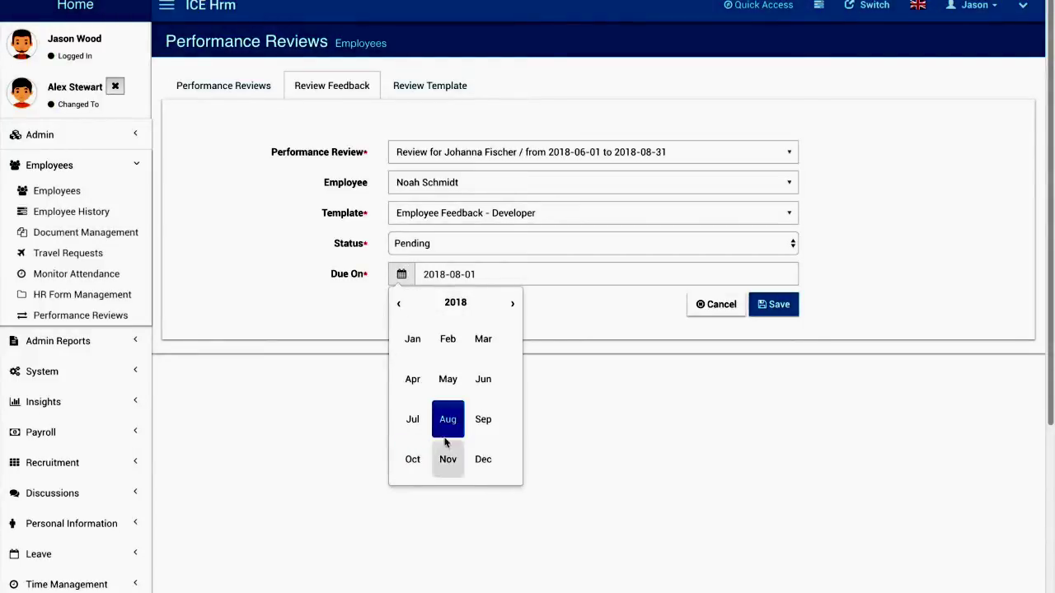
pyautogui.click(449, 420)
pyautogui.click(459, 429)
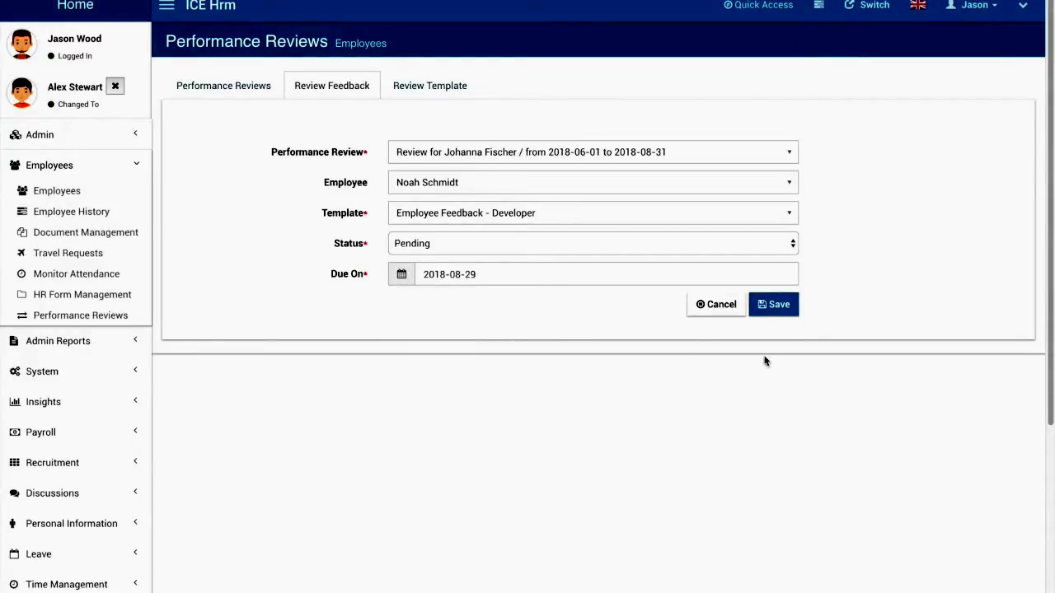
pyautogui.click(787, 311)
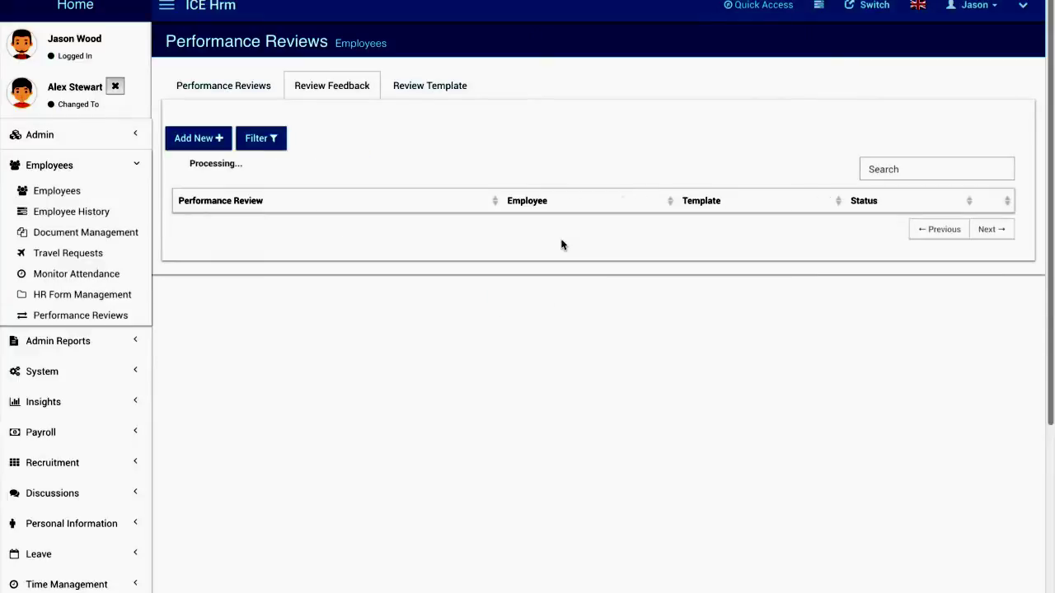
# - Leave the coordinator's profile and switch to the profile of the employee assigned to give feedback
pyautogui.click(115, 87)
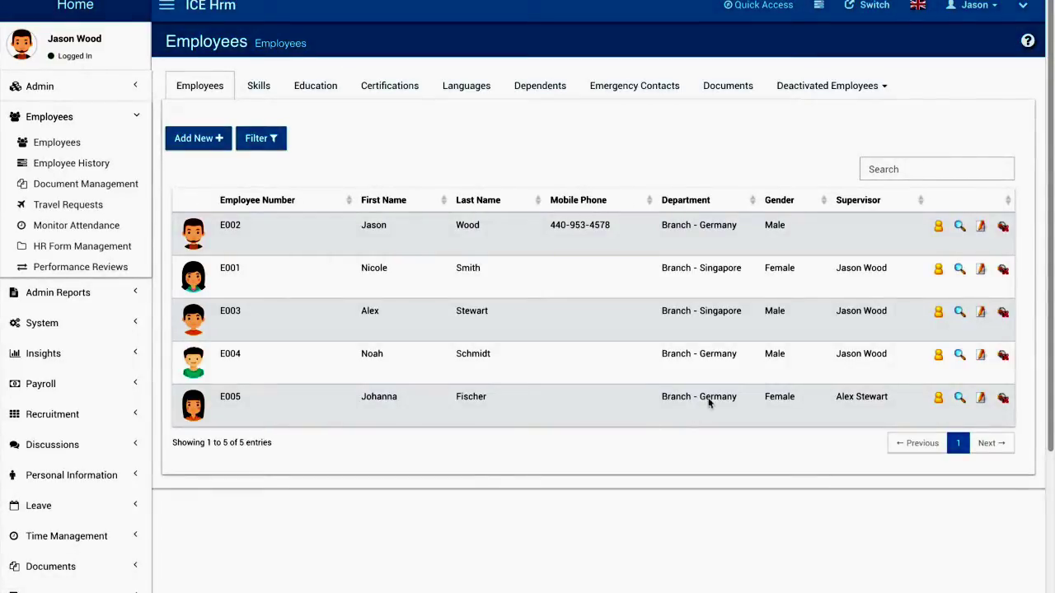
pyautogui.click(937, 354)
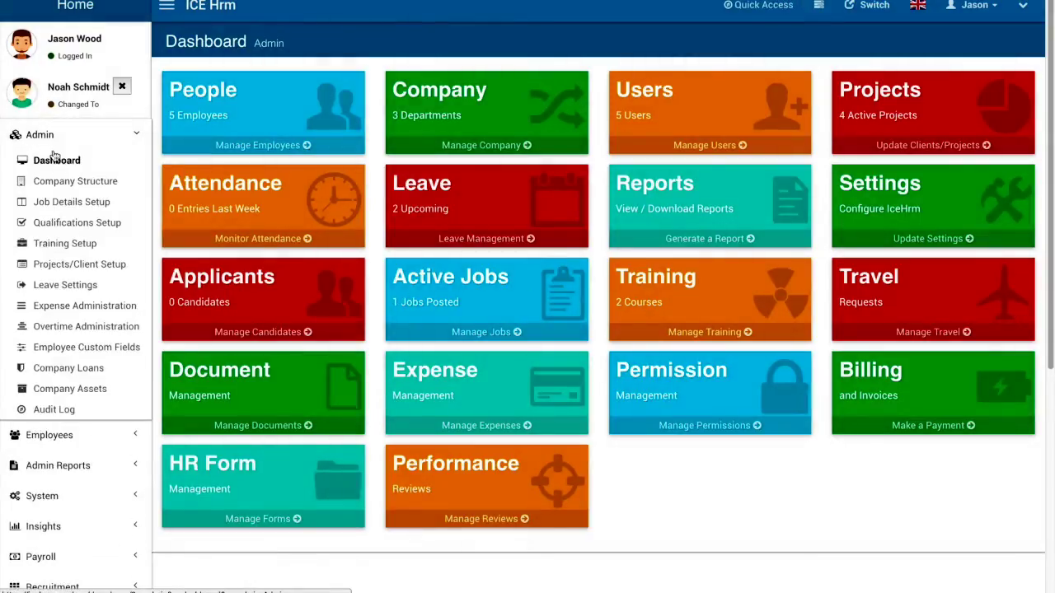
# - Go to the employee's own performance reviews and open the pending feedback request for answering
pyautogui.click(47, 138)
pyautogui.scroll(-1, 54, 426)
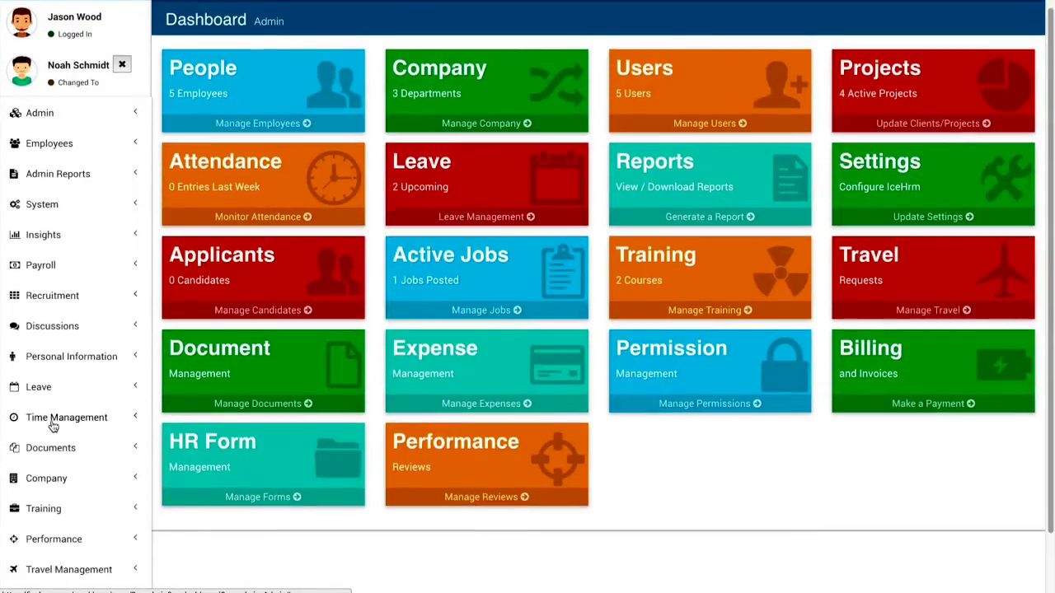
pyautogui.scroll(-1, 54, 426)
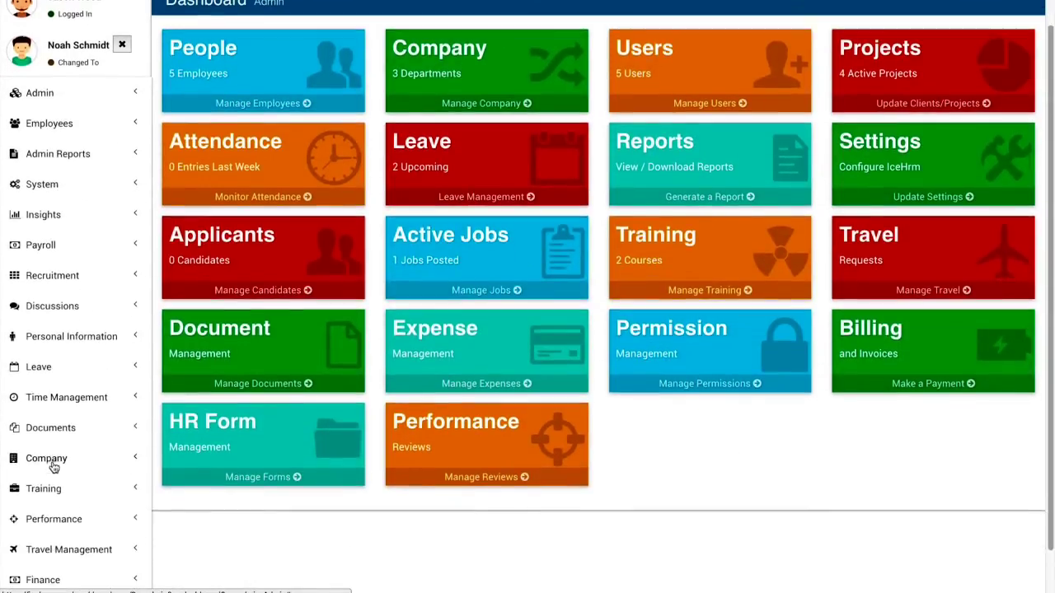
pyautogui.click(67, 518)
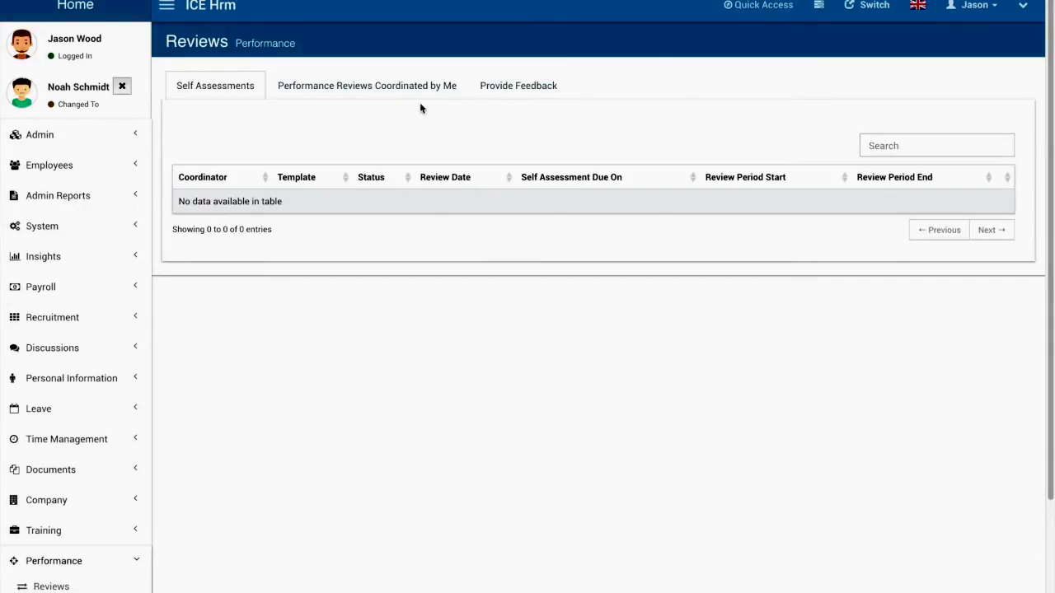
pyautogui.click(544, 88)
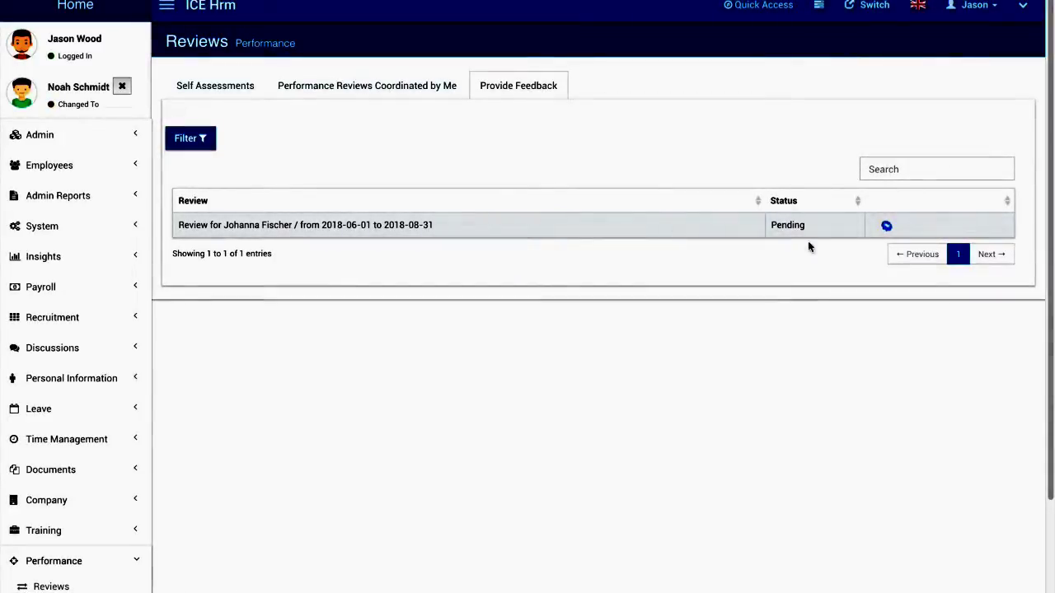
pyautogui.click(887, 226)
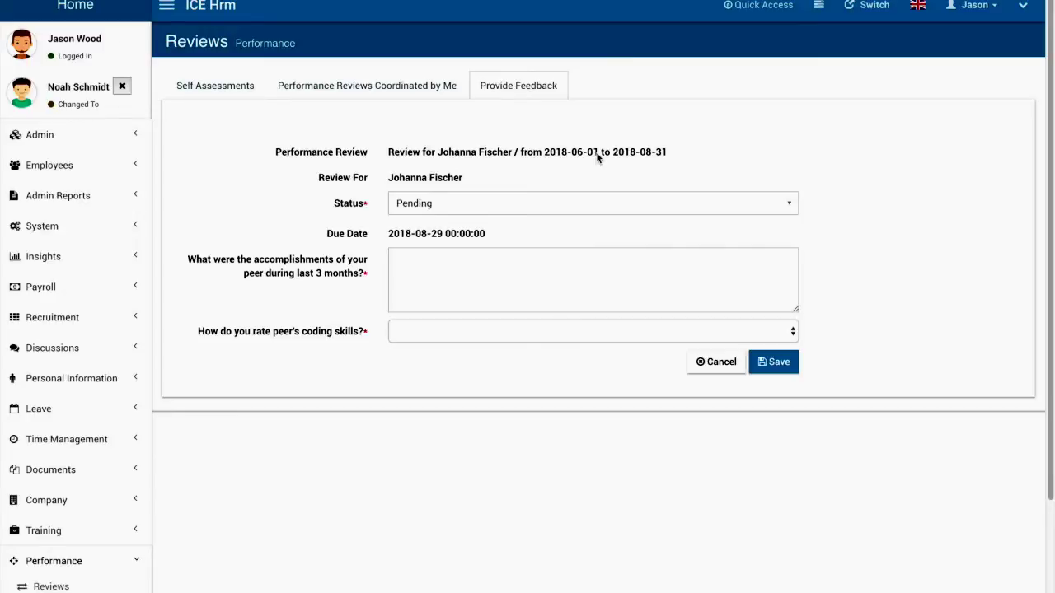
# - Answer the peer accomplishments question with "Done well" and rate the peer's coding skills 5
pyautogui.click(410, 268)
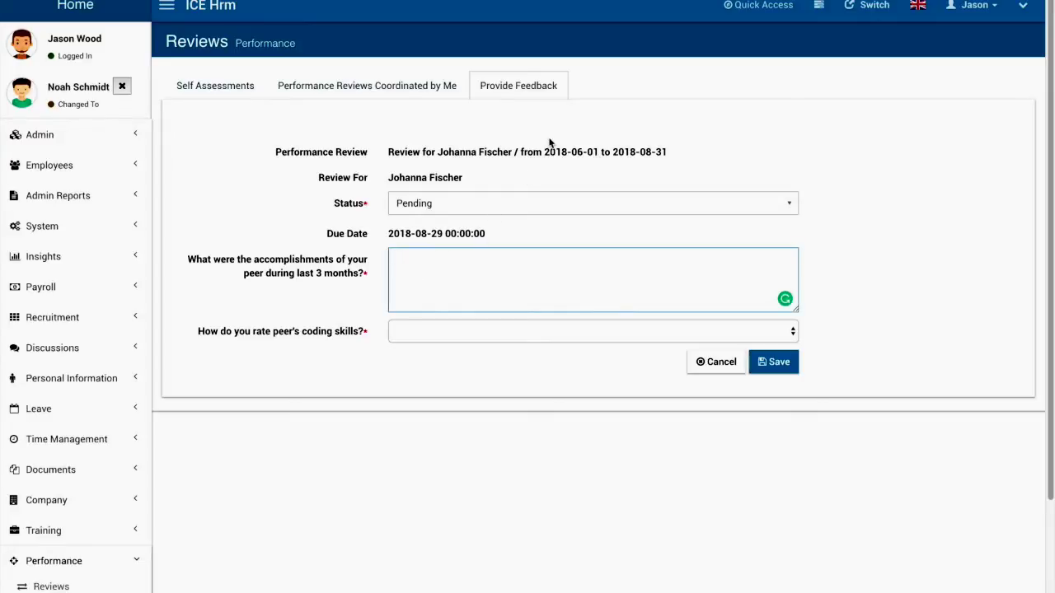
pyautogui.write('Done well')
pyautogui.click(462, 338)
pyautogui.click(412, 381)
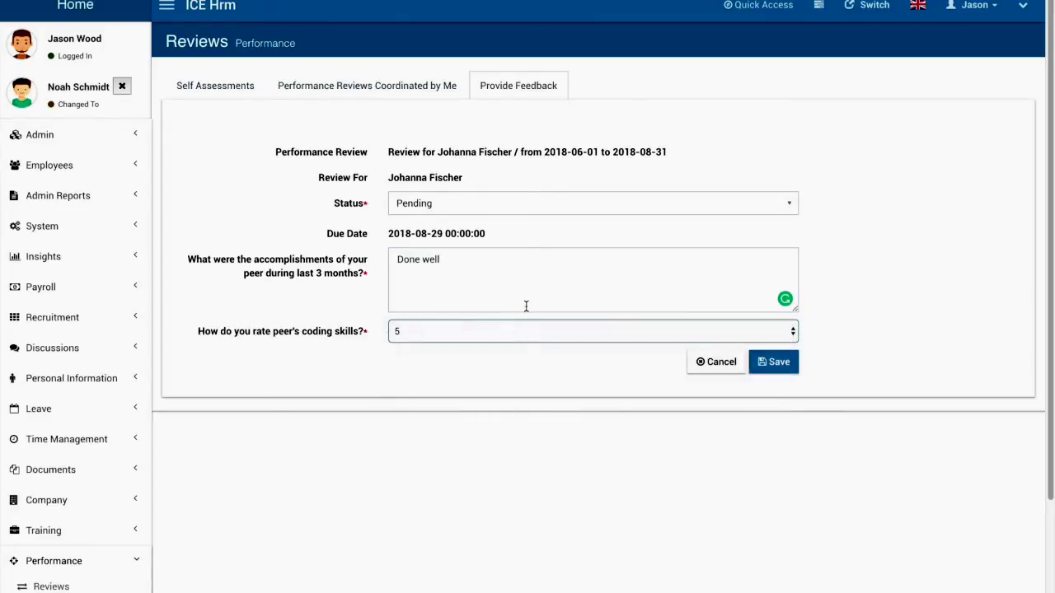
# - Set the feedback status to Submitted and save the feedback
pyautogui.click(465, 207)
pyautogui.click(434, 266)
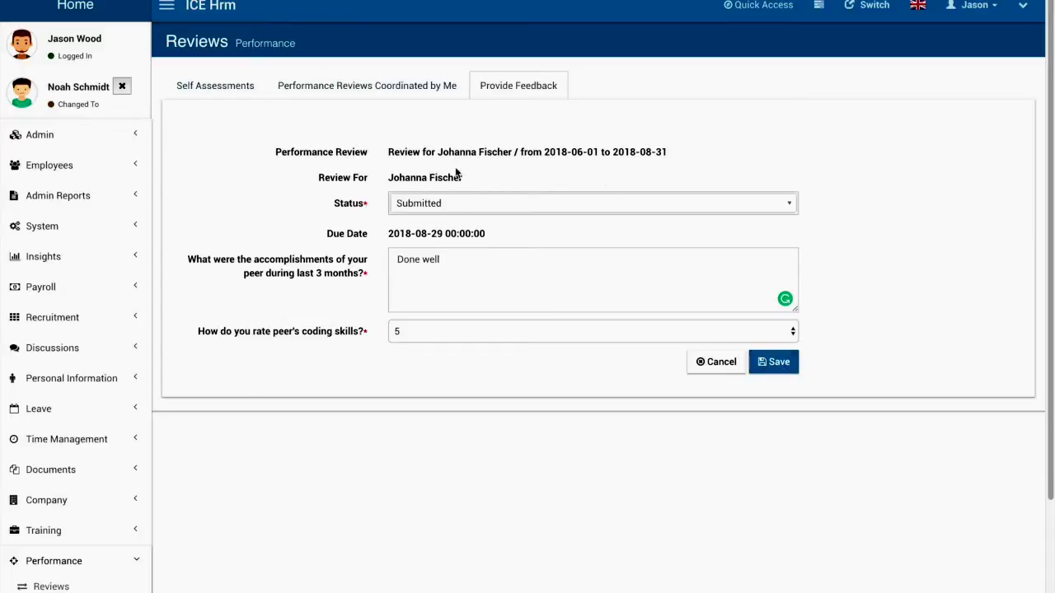
pyautogui.click(775, 362)
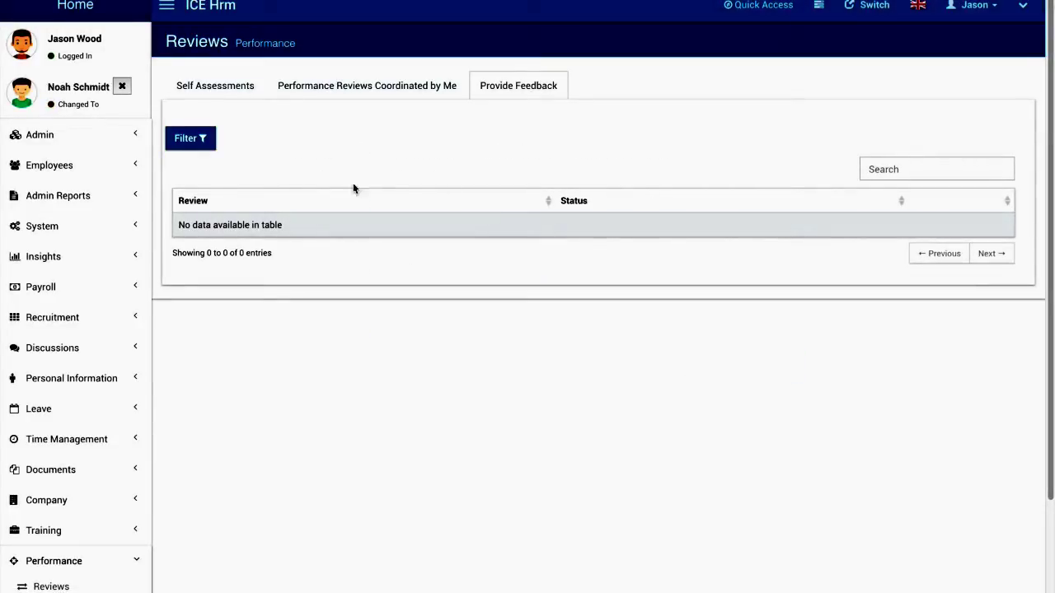
# - Leave the feedback giver's profile and open the administrator's list of employee performance reviews
pyautogui.click(122, 86)
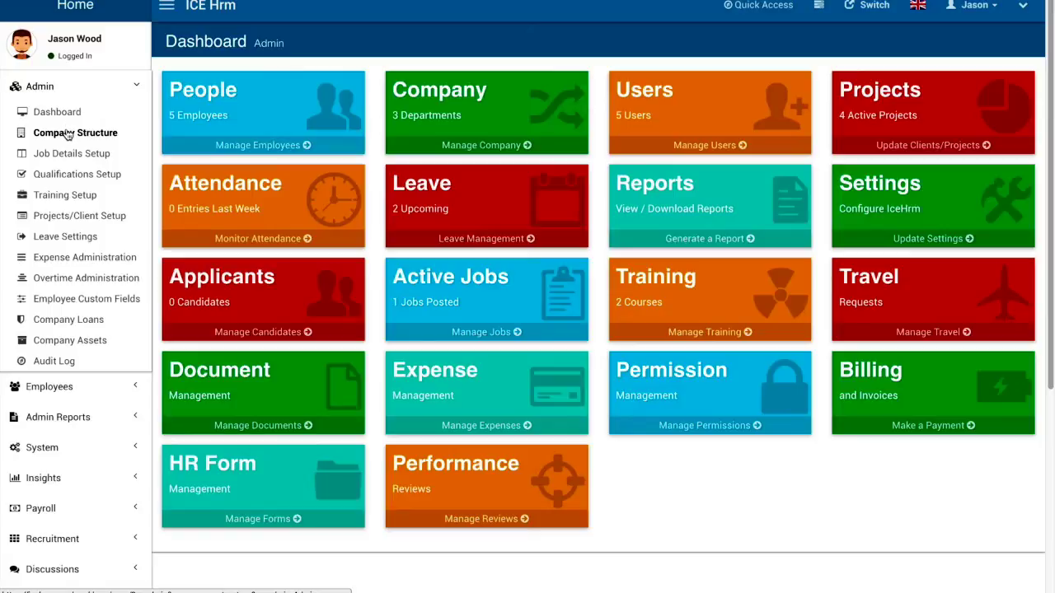
pyautogui.click(37, 88)
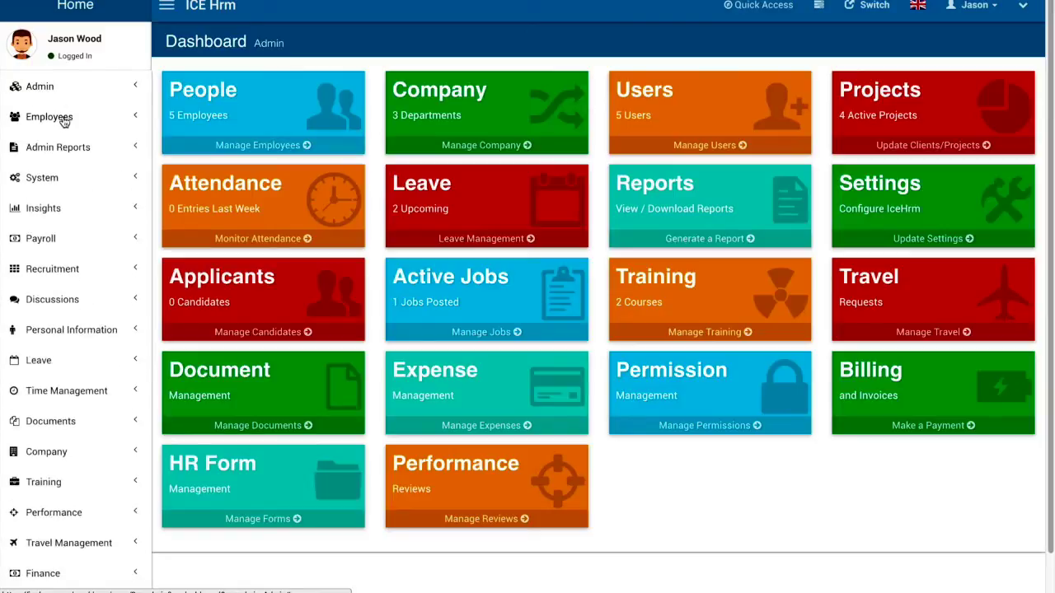
pyautogui.click(56, 120)
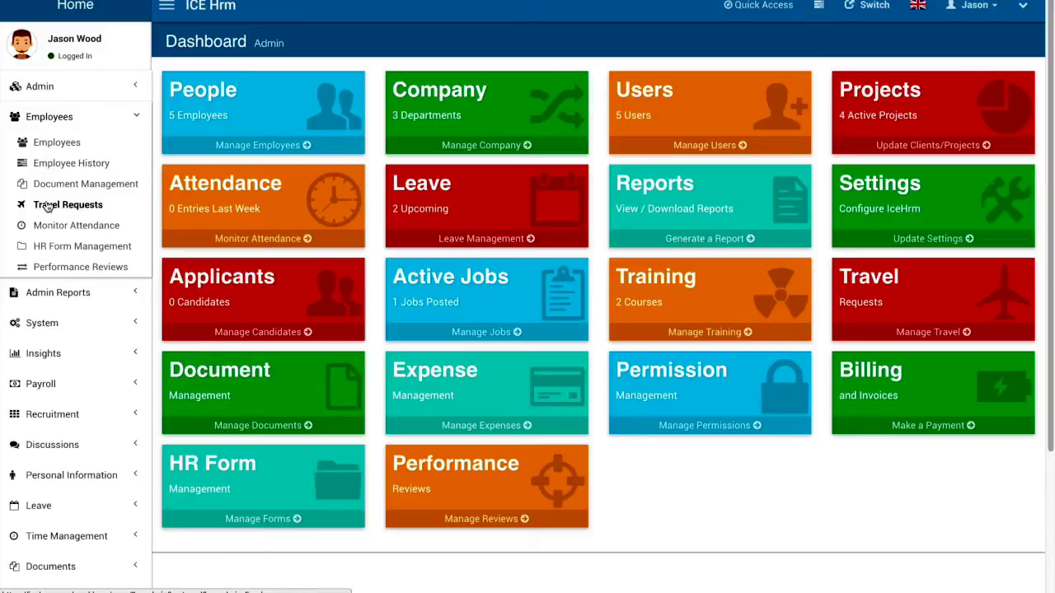
pyautogui.click(54, 265)
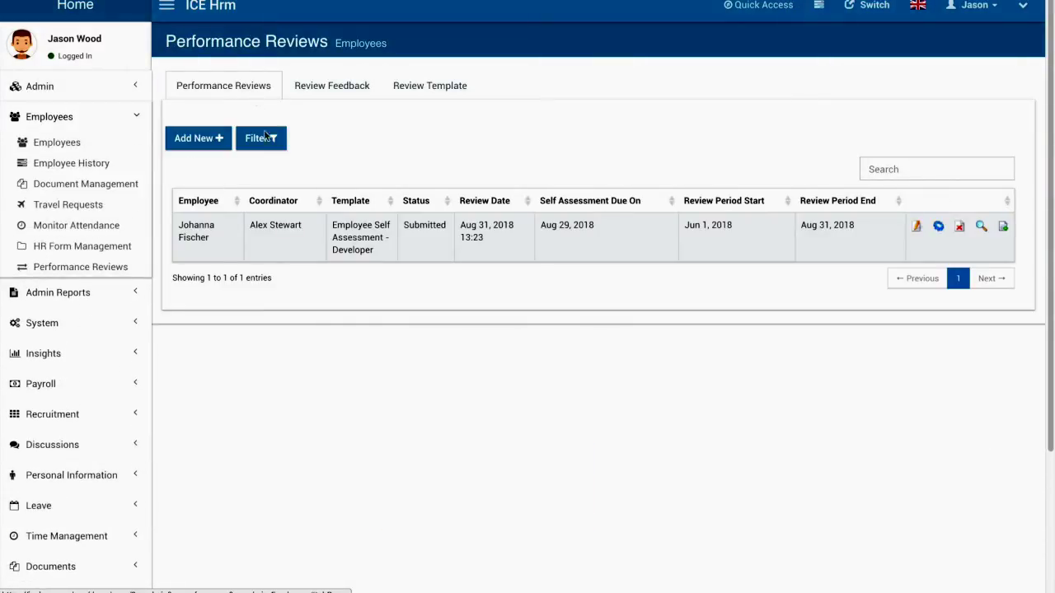
# - View the submitted review's details, examine its self-assessment, feedback and notes sections, and return to the performance reviews list
pyautogui.click(982, 227)
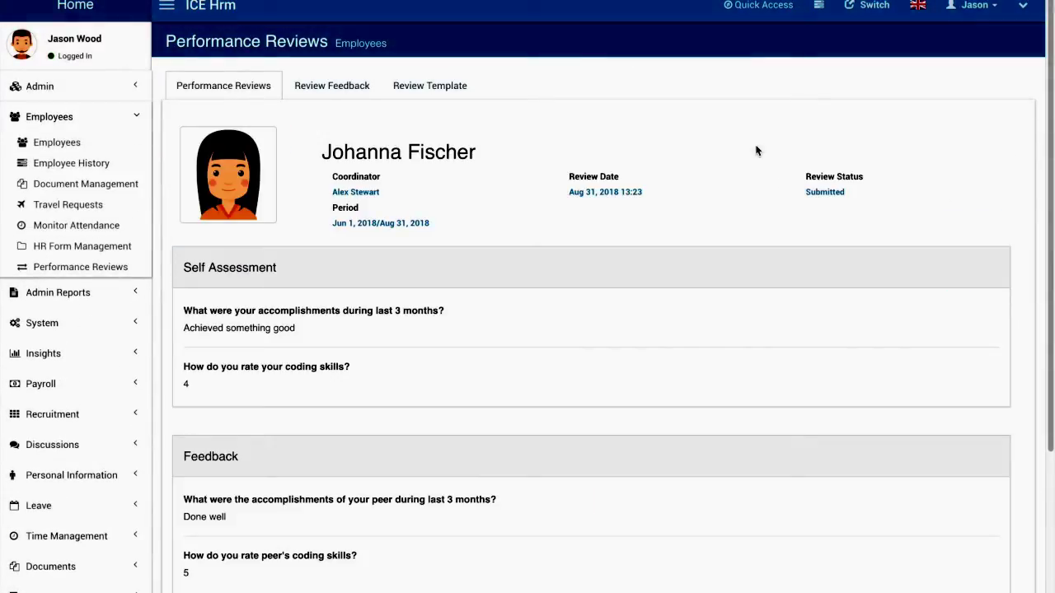
pyautogui.scroll(-3, 517, 289)
pyautogui.scroll(1, 517, 305)
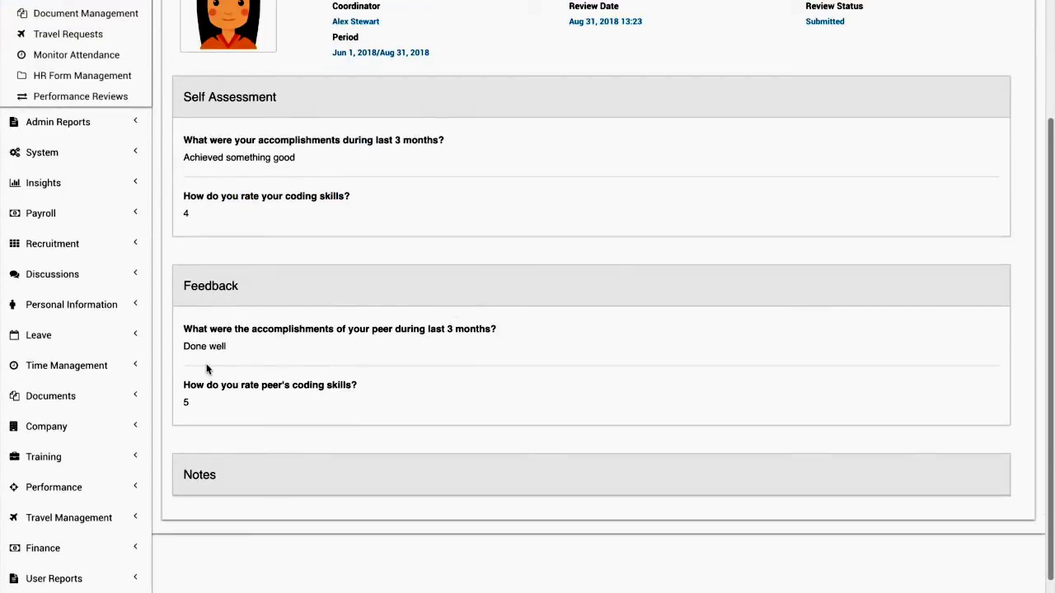
pyautogui.scroll(1, 437, 289)
pyautogui.scroll(1, 438, 290)
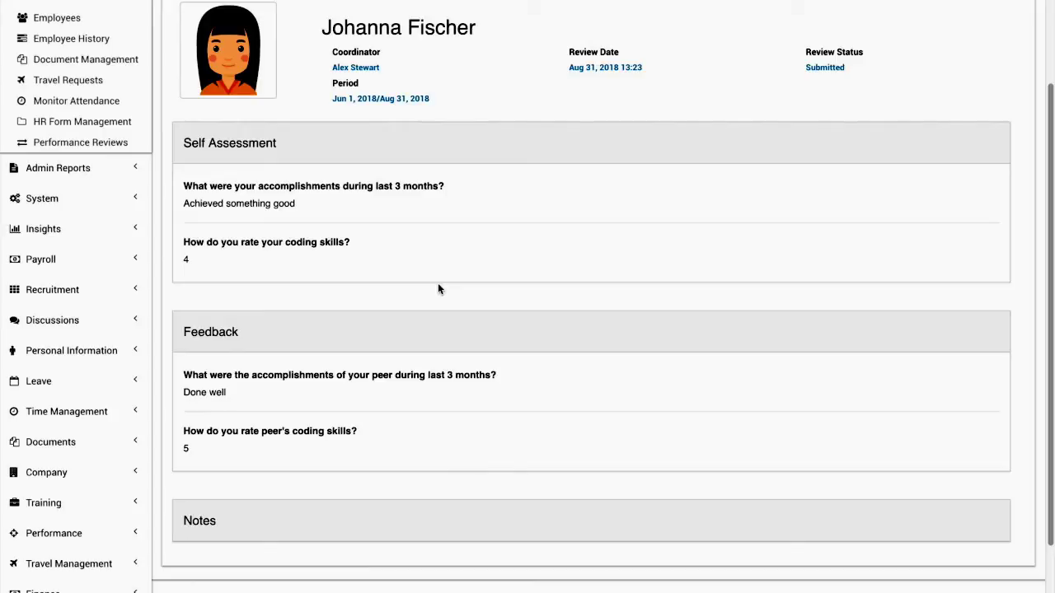
pyautogui.scroll(5, 437, 285)
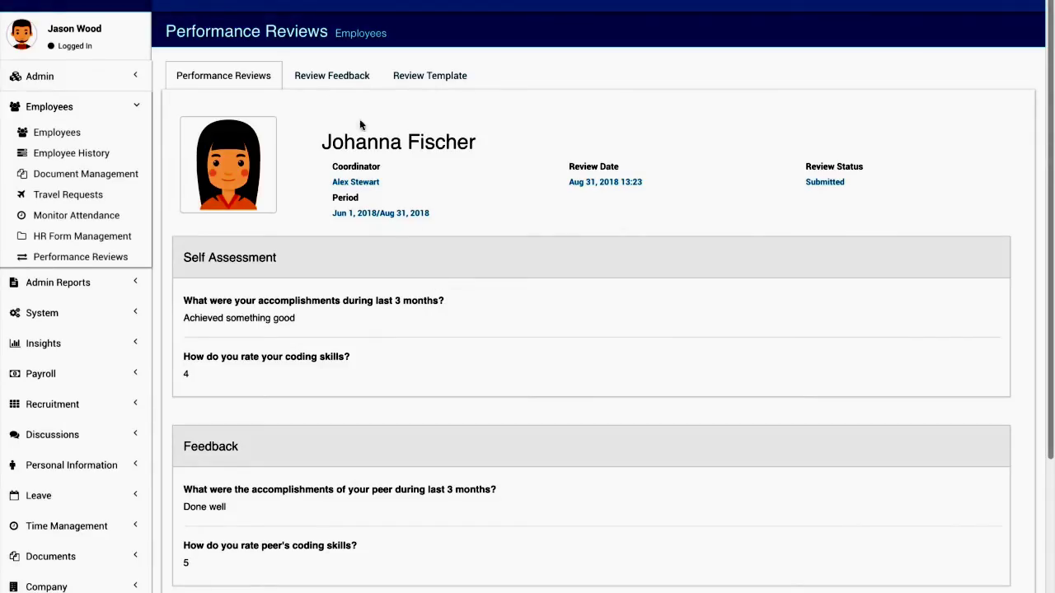
pyautogui.click(259, 78)
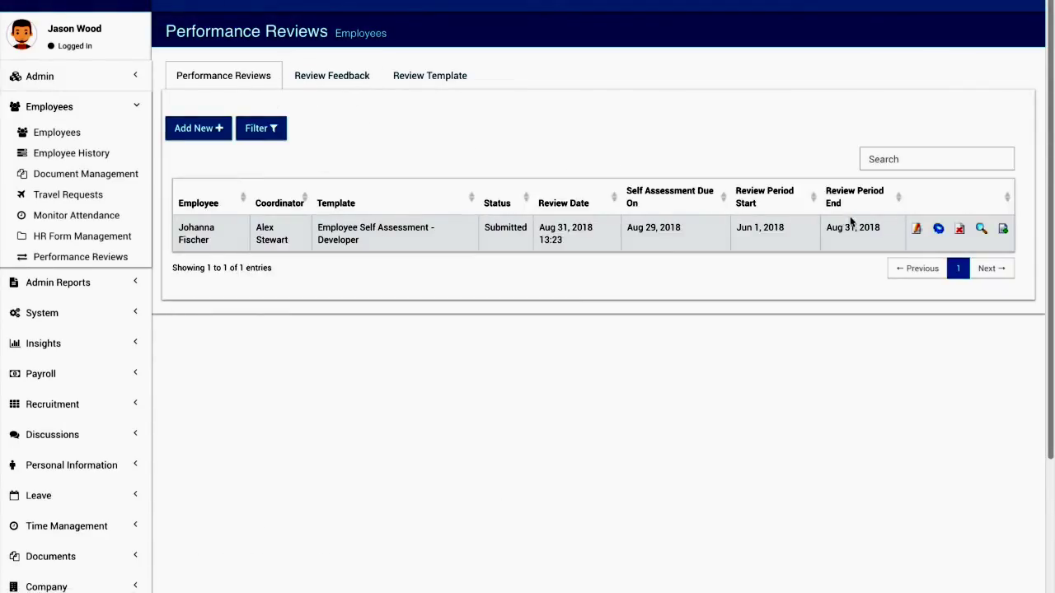
# - Open the performance review for editing, examine its status, date and notes fields, and leave the form without saving
pyautogui.click(916, 229)
pyautogui.scroll(-2, 363, 369)
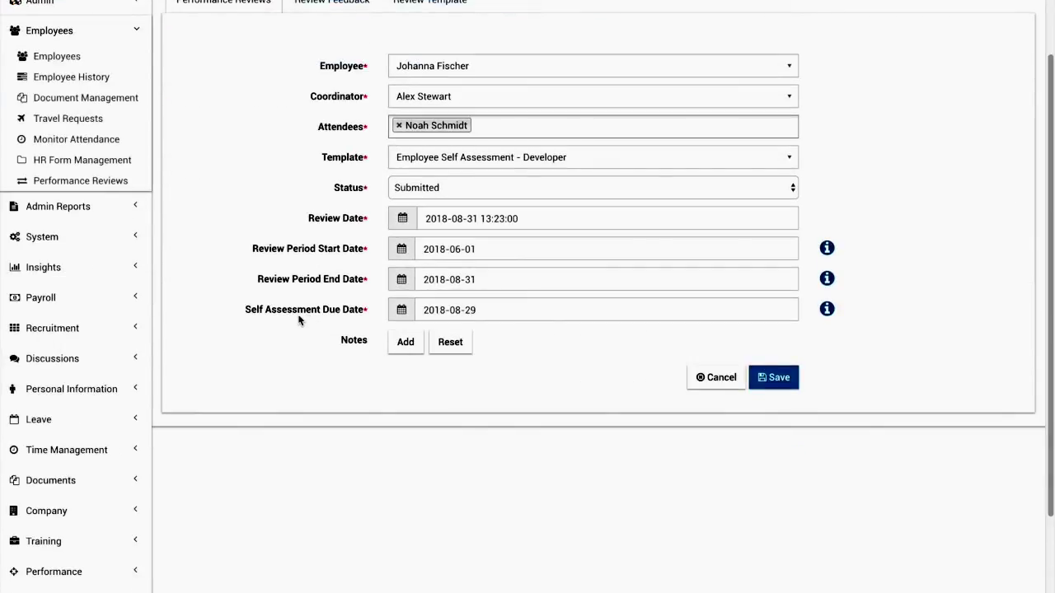
pyautogui.scroll(2, 220, 277)
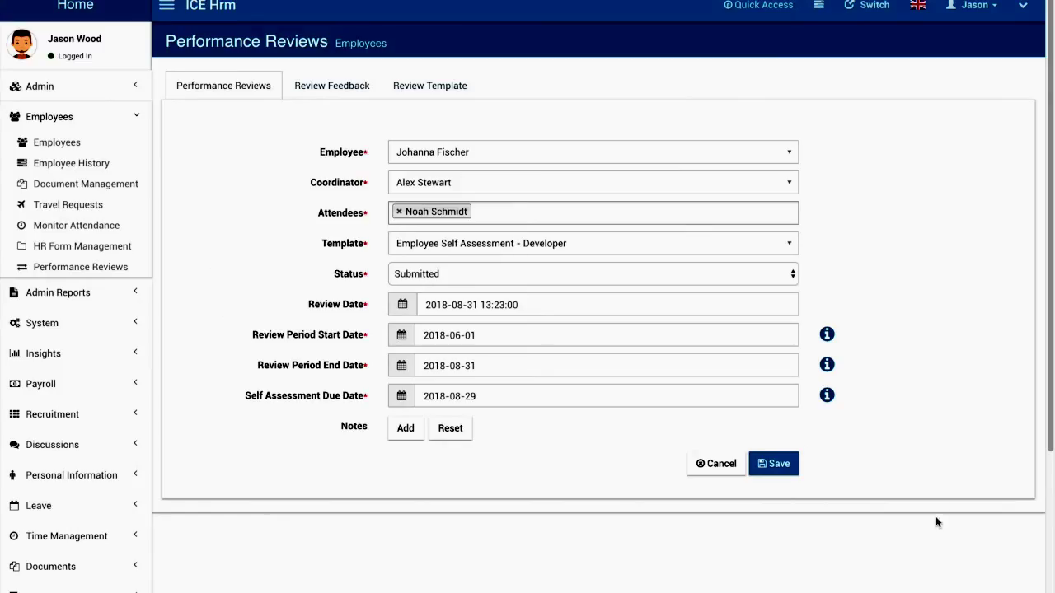
pyautogui.click(697, 464)
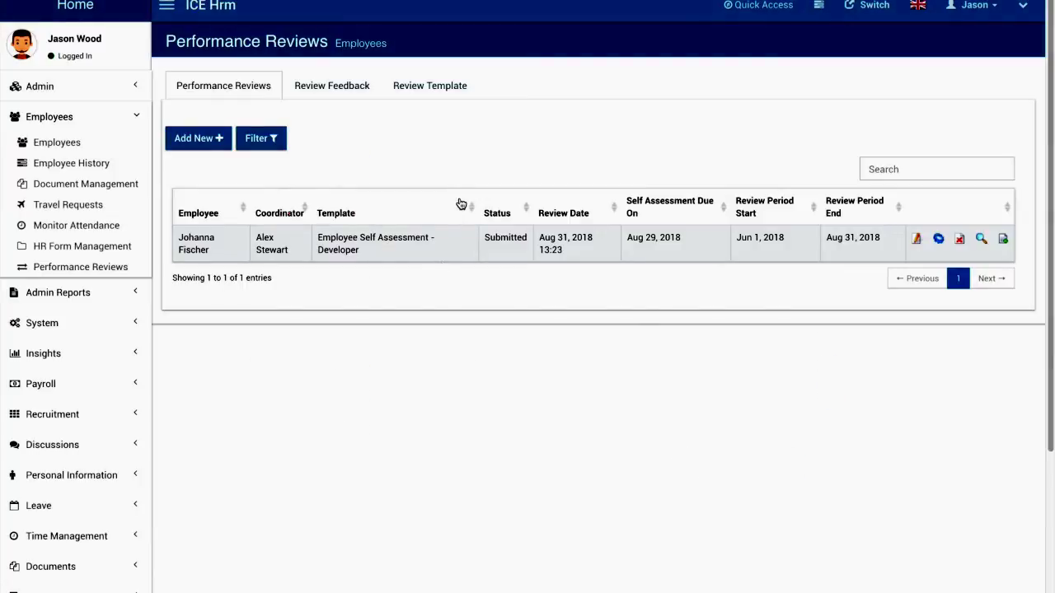